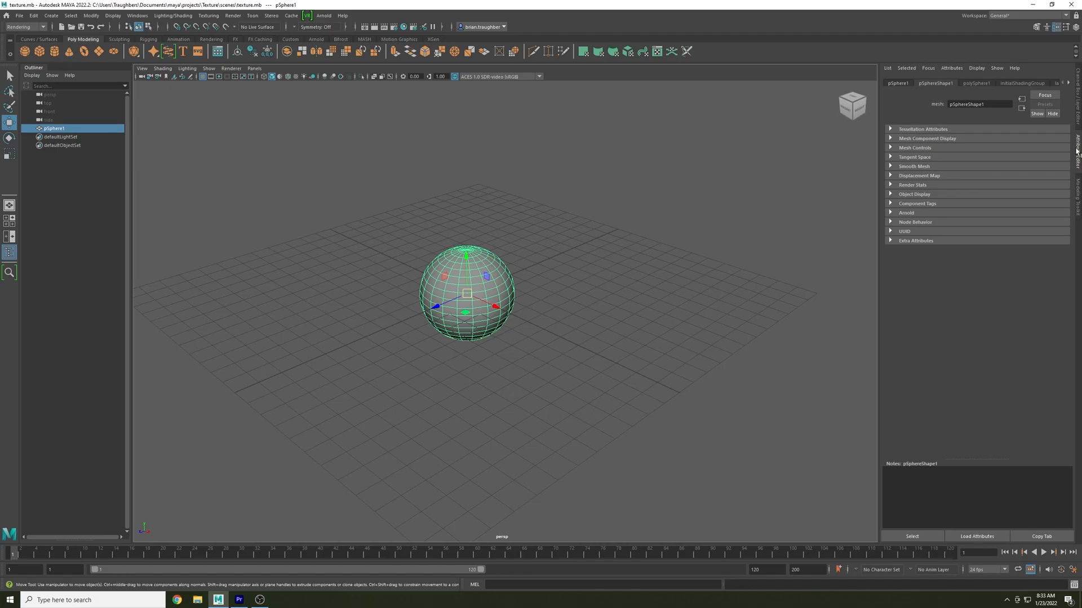
click(1076, 93)
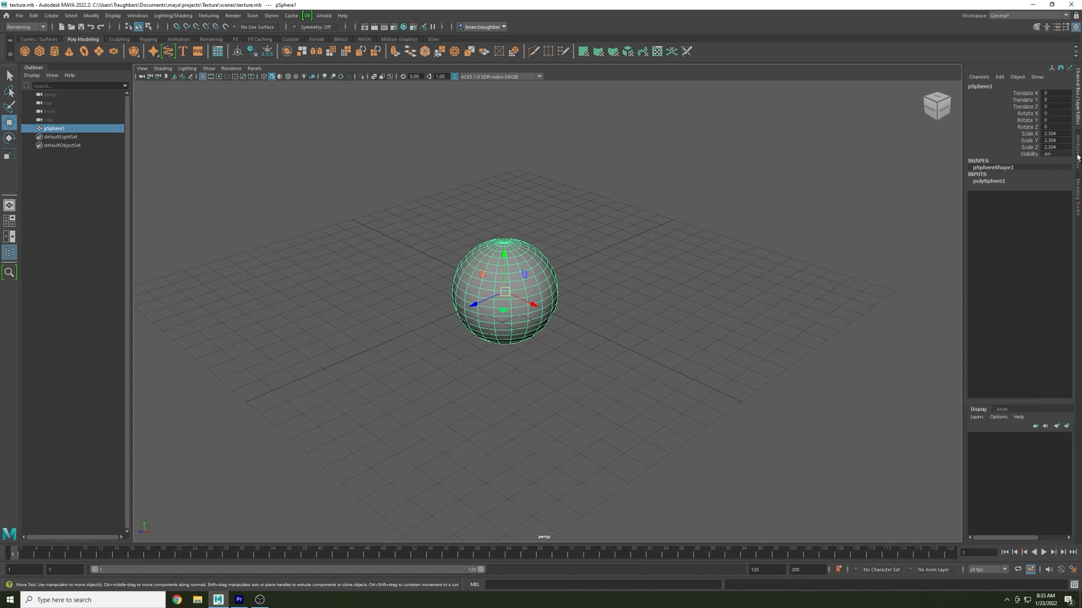
click(1077, 158)
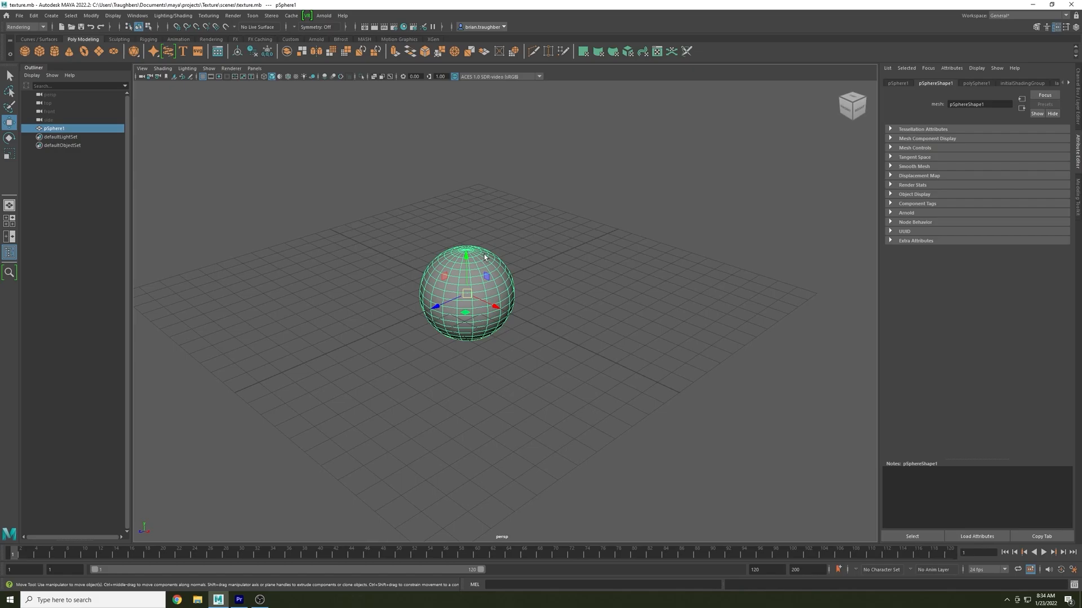
Step: Assign a new Arnold aiStandardSurface material to the sphere
right_drag(472, 257, 474, 354)
right_drag(480, 258, 475, 478)
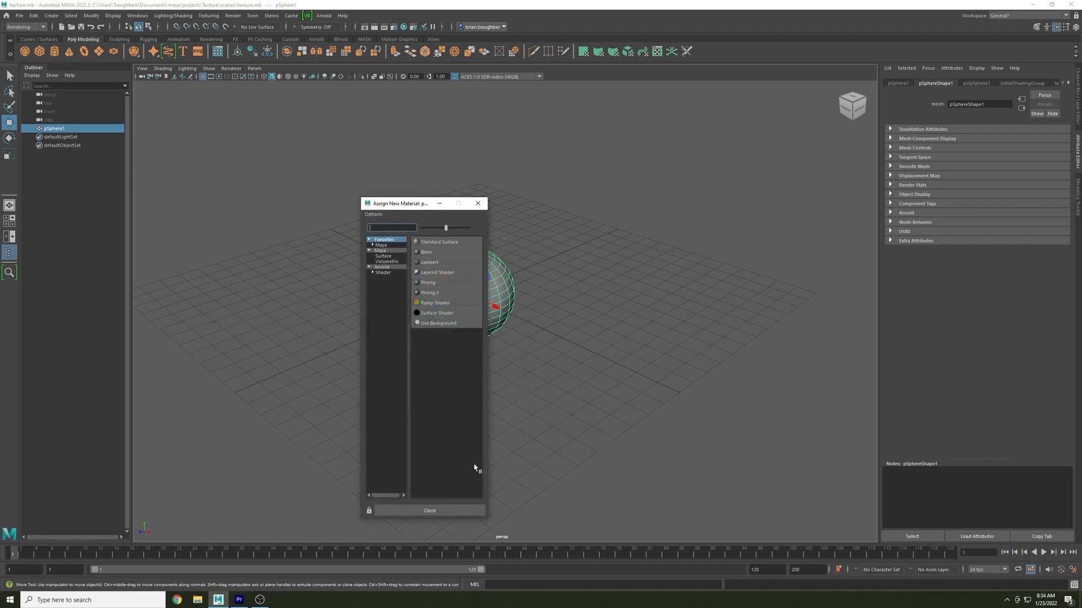
click(385, 268)
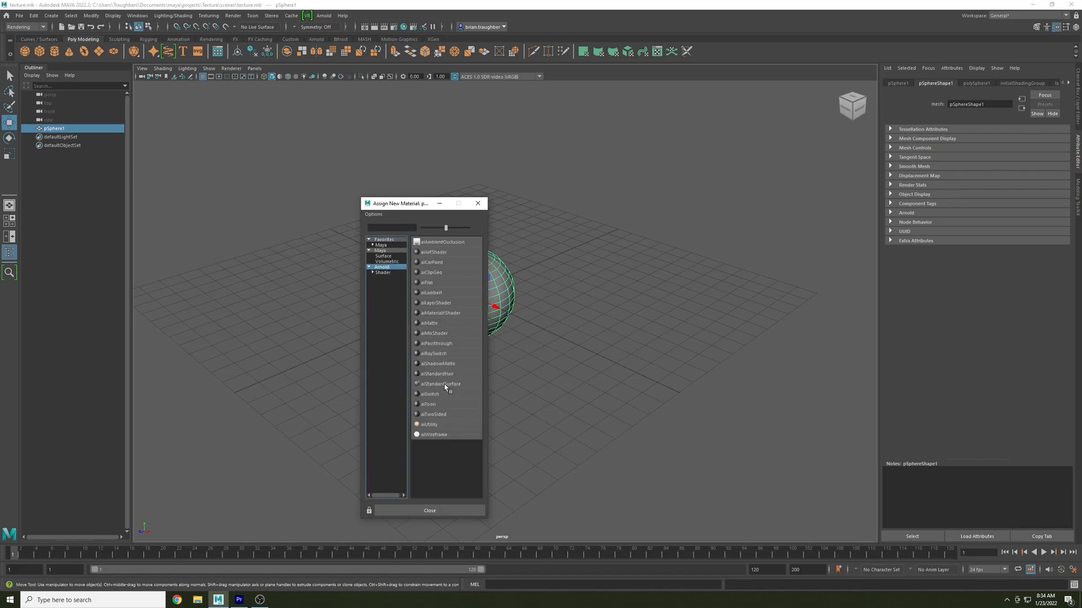
click(445, 384)
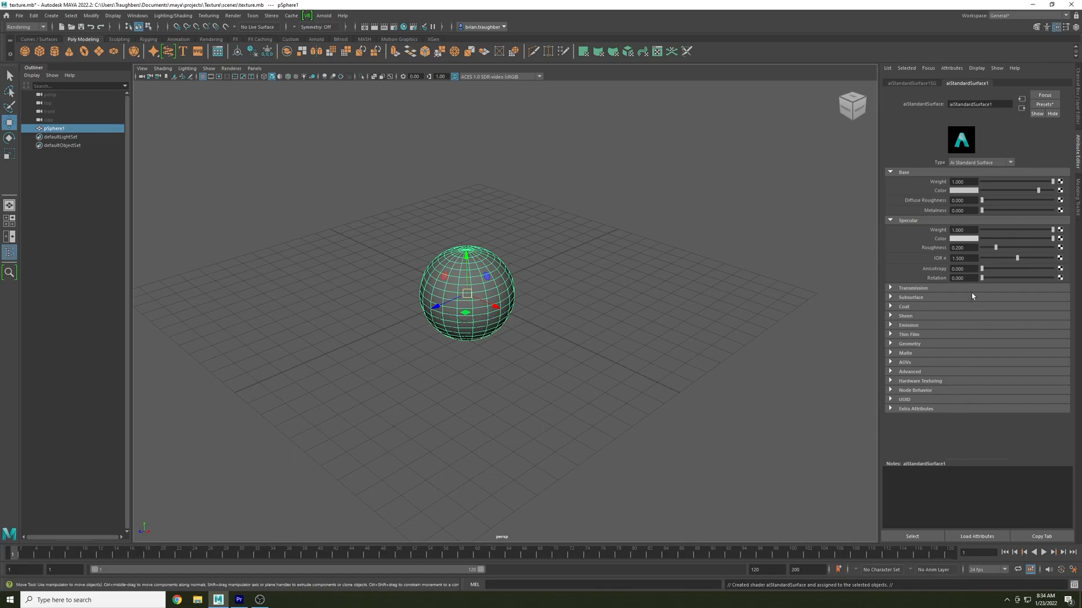
Step: Reselect the sphere and rename its aiStandardSurface material as Ball
click(605, 270)
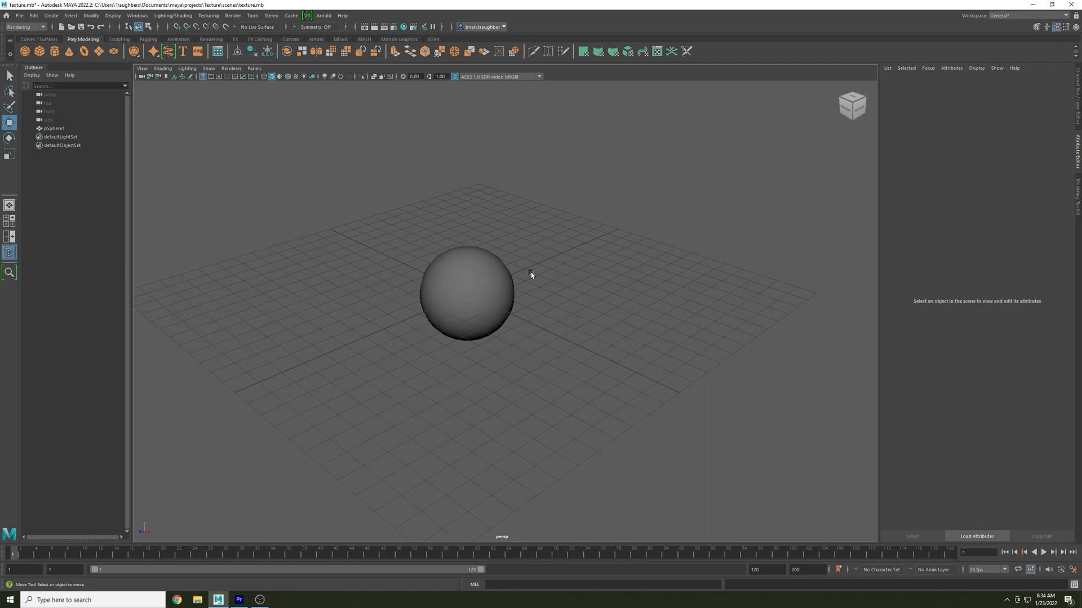
click(476, 274)
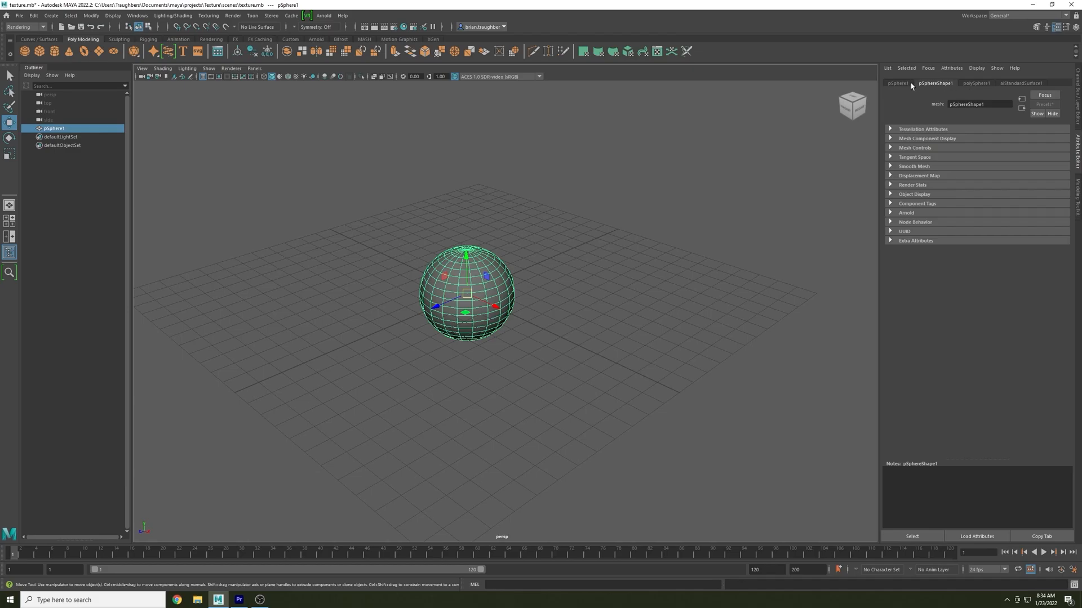
click(1011, 84)
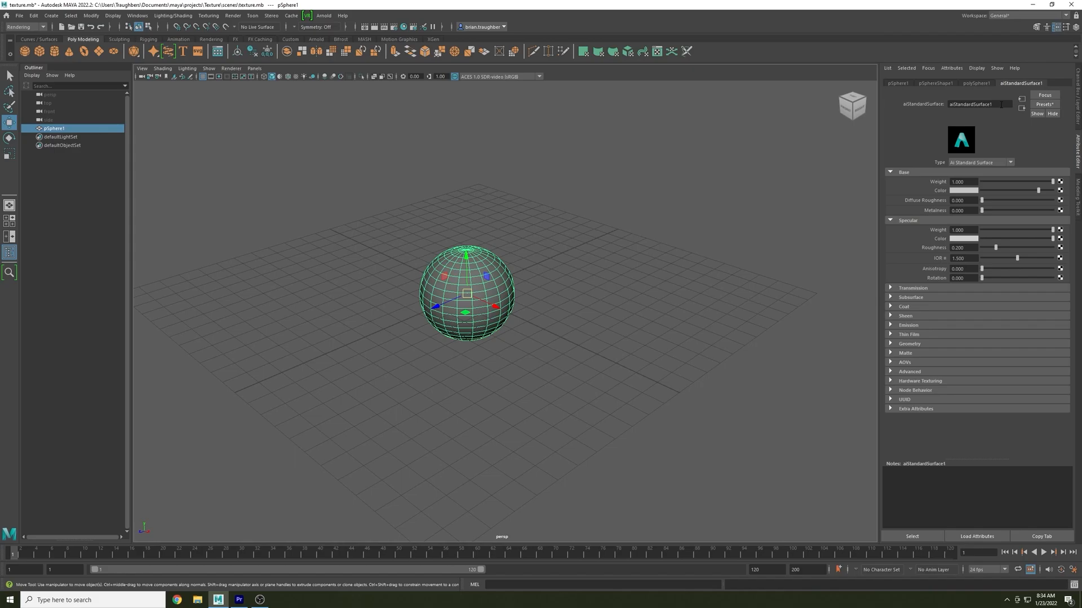
double_click(1000, 105)
text(B)
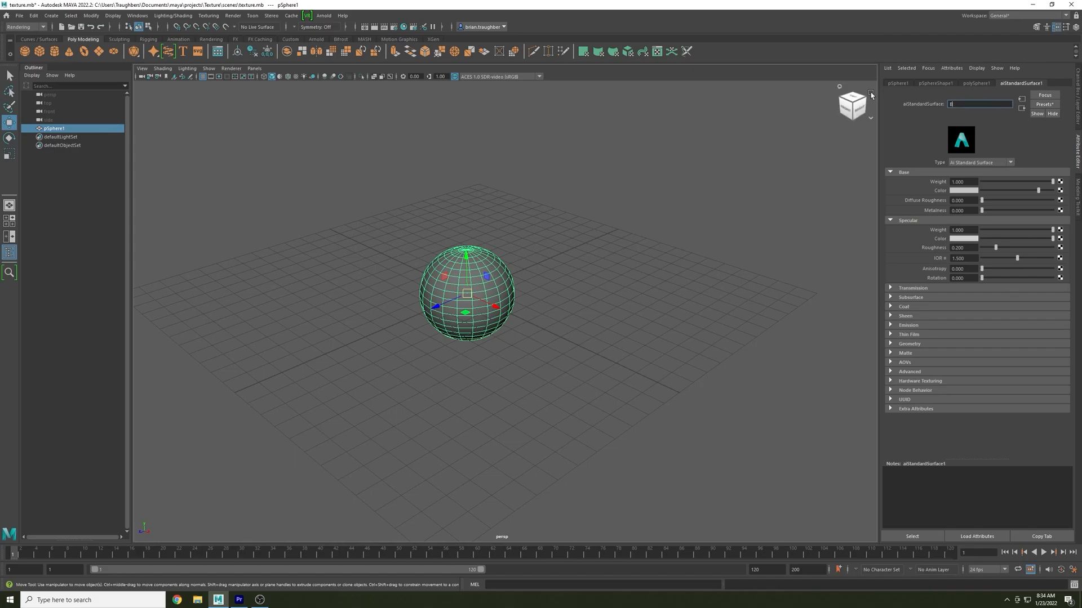
text(all)
key(Return)
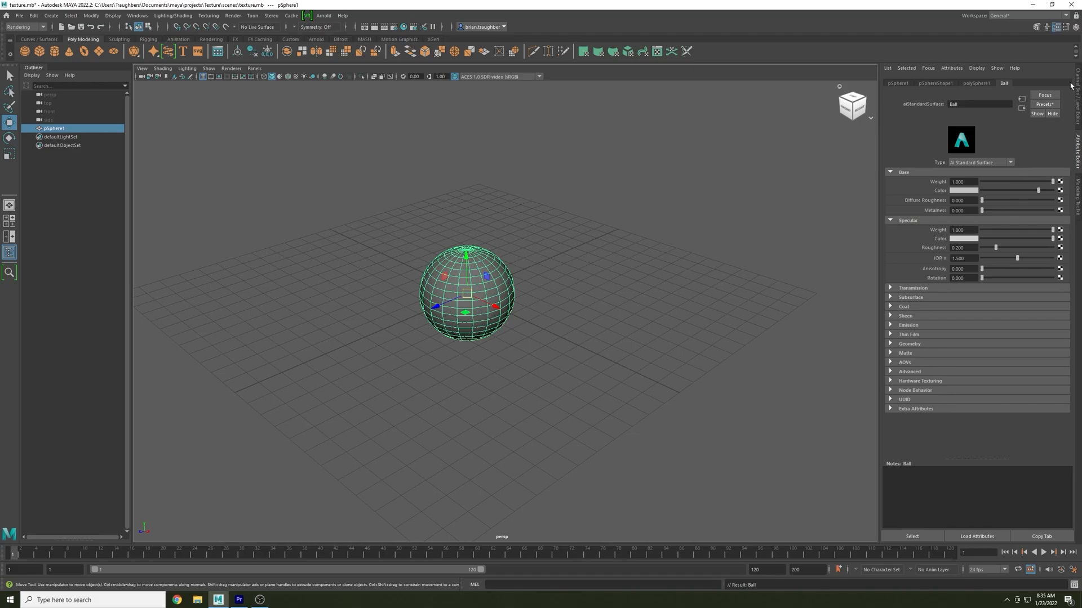
Step: Set the Ball material's base color to yellow, then check the shaded sphere and reselect it
click(957, 192)
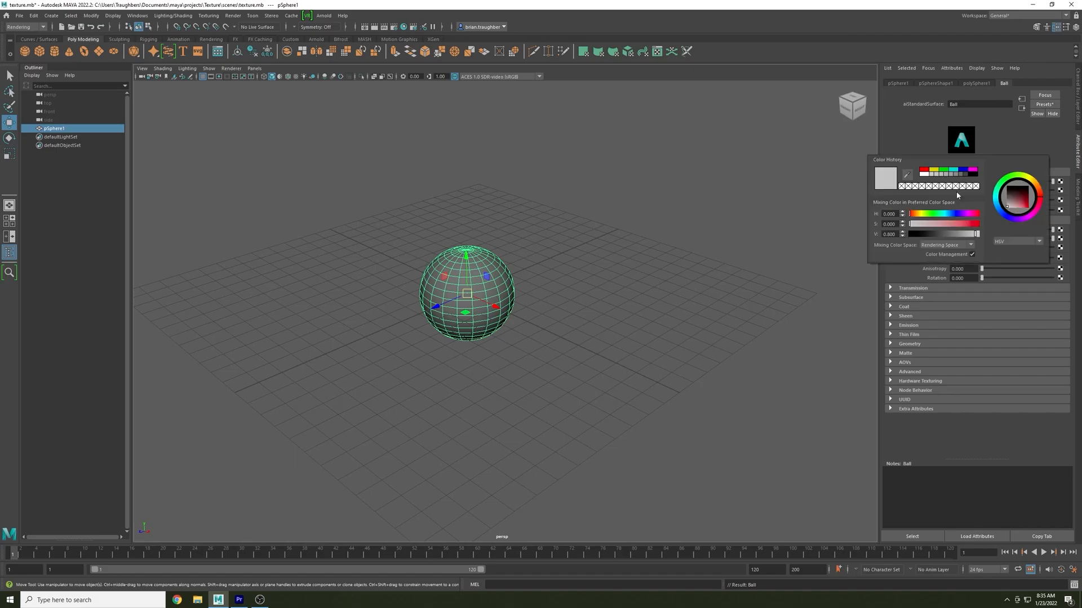
click(933, 170)
click(660, 227)
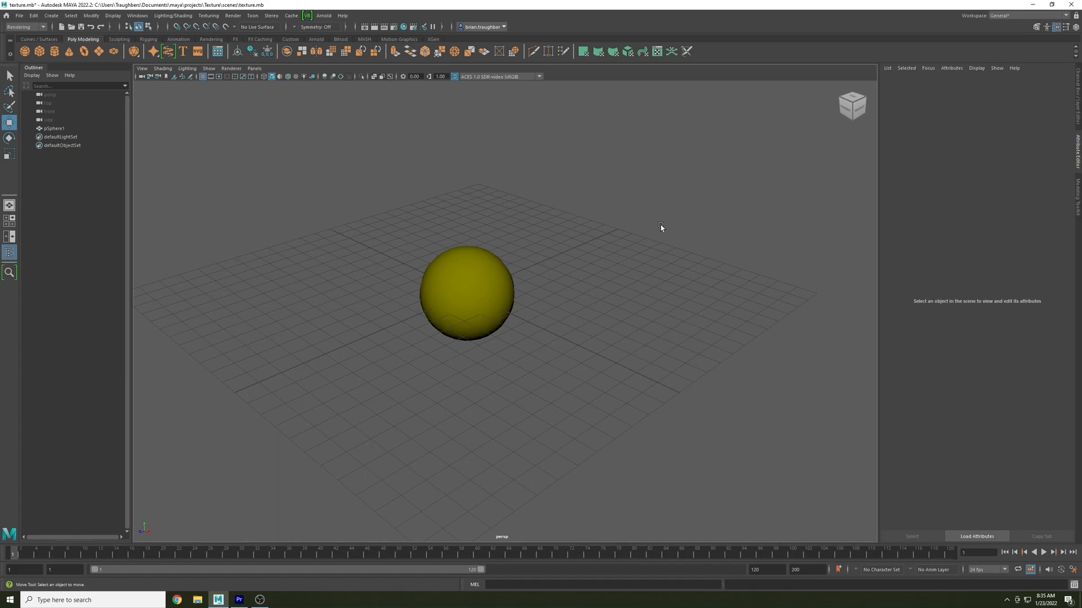
click(510, 285)
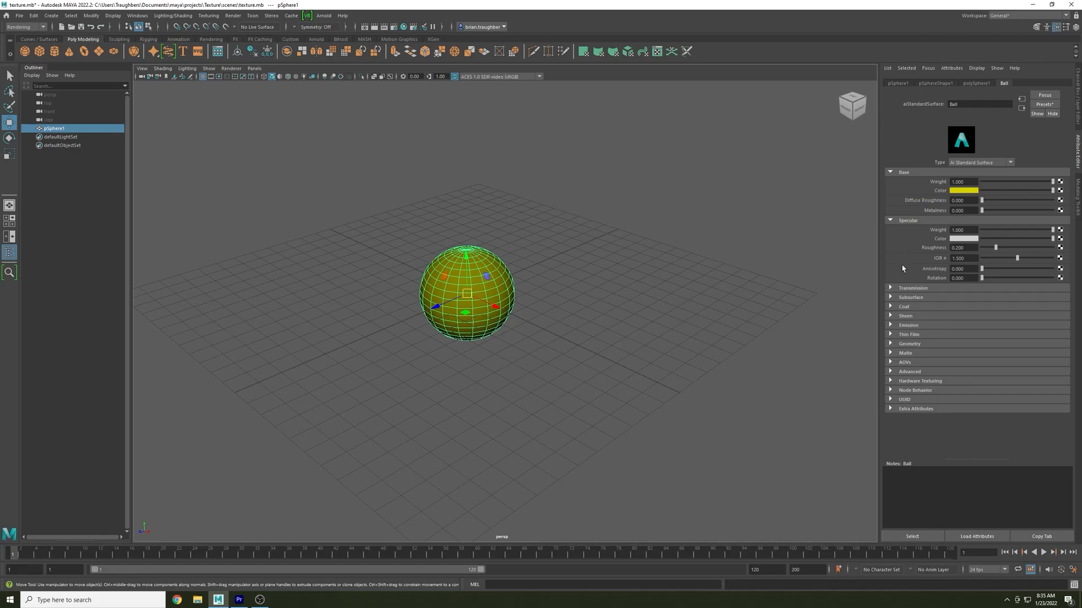
Step: Examine the Ball material's Transmission, Subsurface, Coat, Sheen and Emission attributes
click(903, 290)
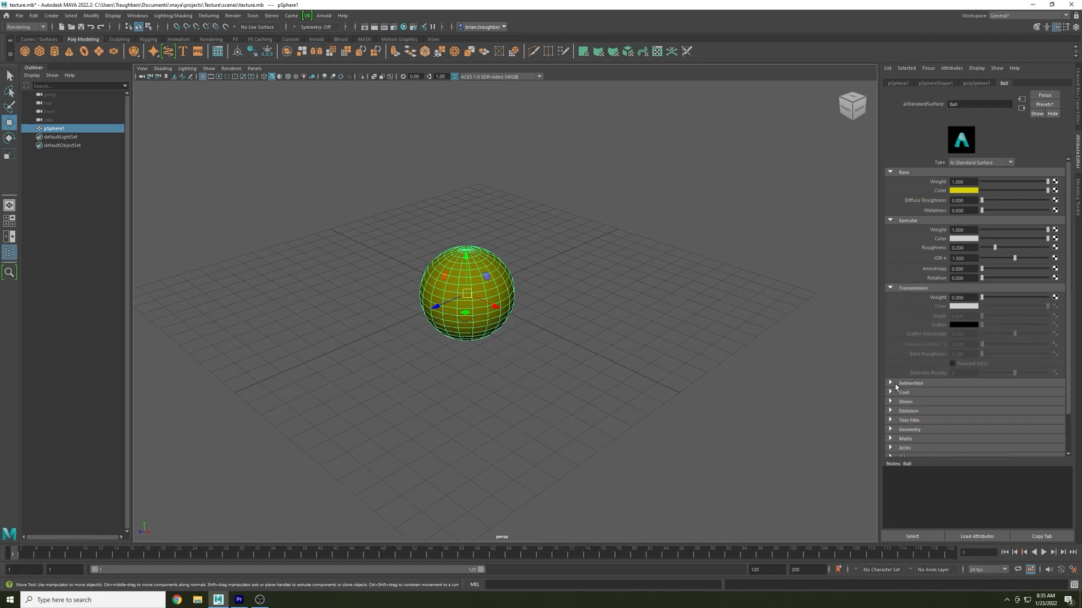
click(896, 384)
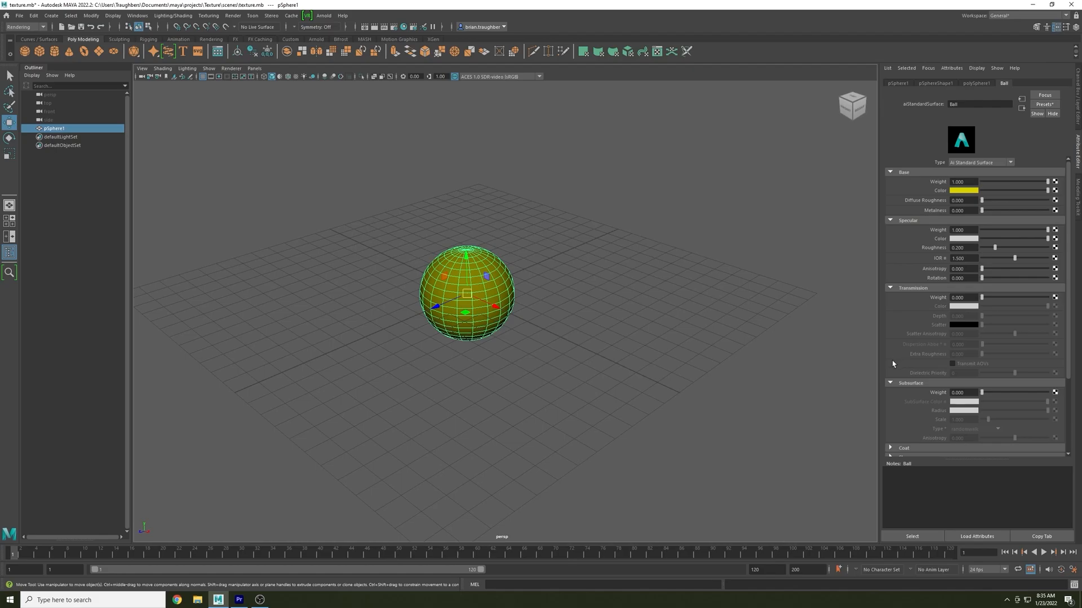
scroll(892, 364, down, 5)
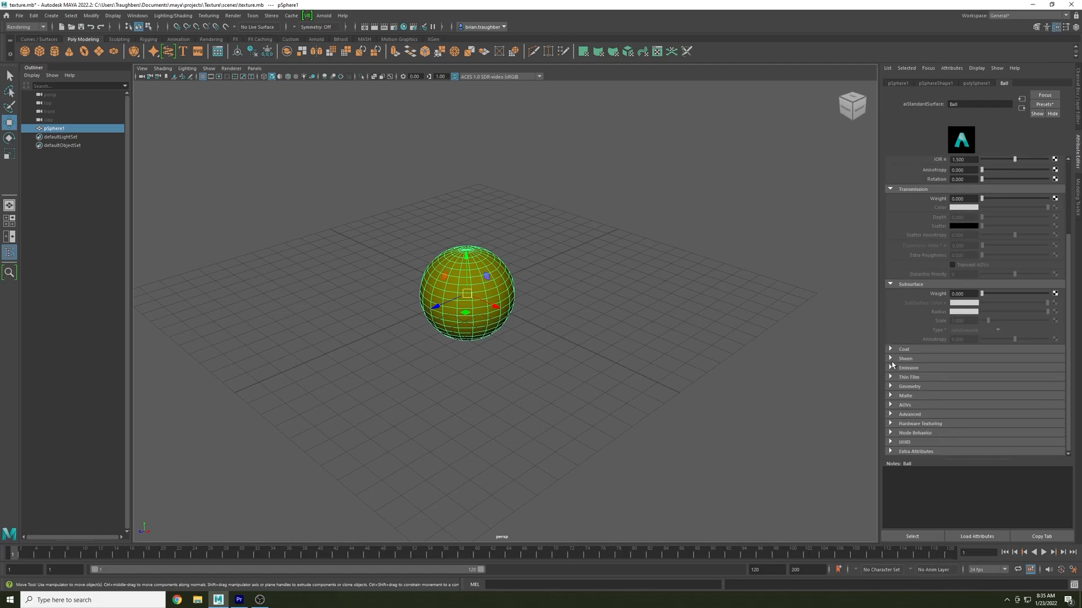
click(890, 349)
scroll(888, 360, down, 3)
click(890, 376)
scroll(889, 377, down, 3)
click(890, 369)
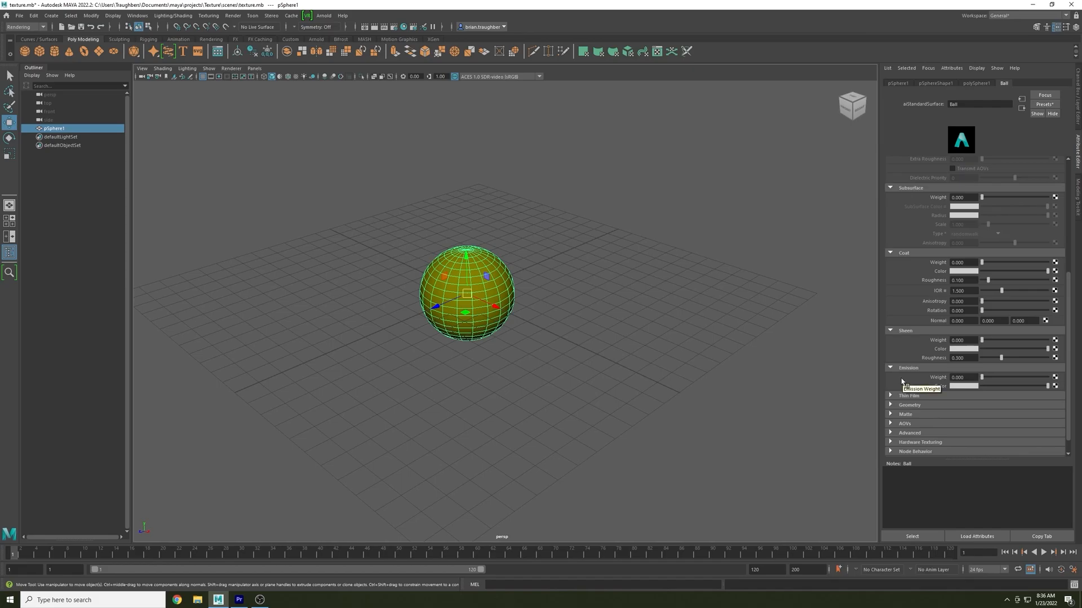
Step: Set the Ball material's emission color to yellow and its emission weight to 15
click(968, 387)
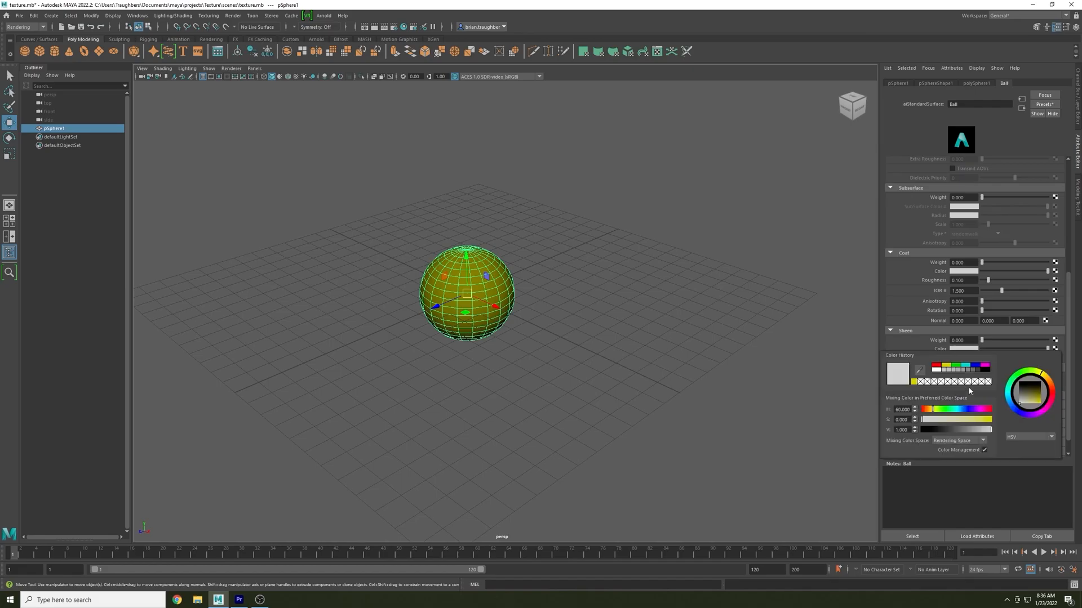
click(946, 365)
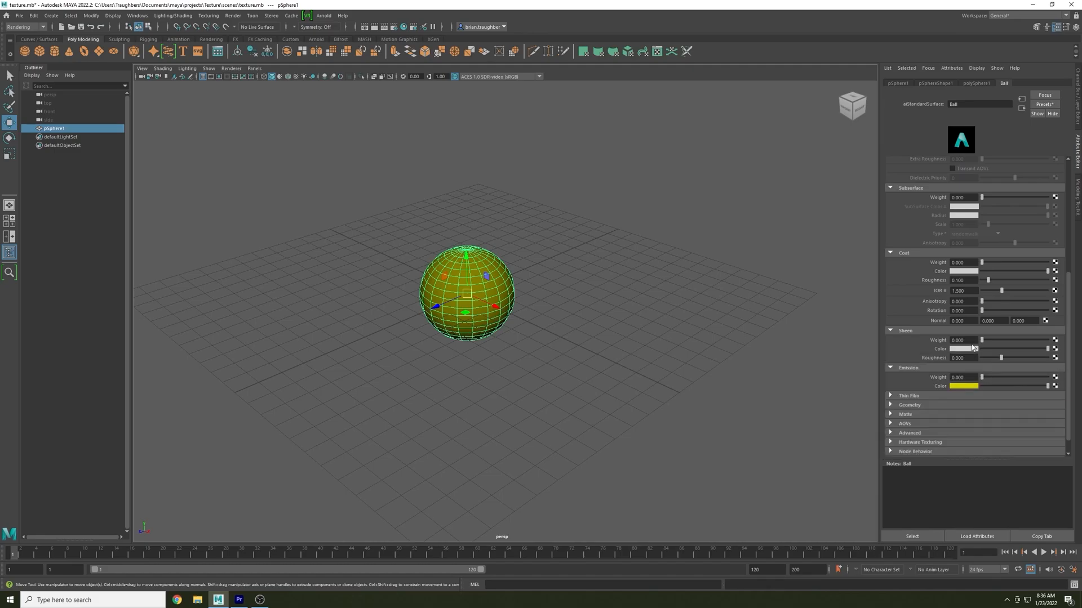
click(974, 376)
text(1)
key(Return)
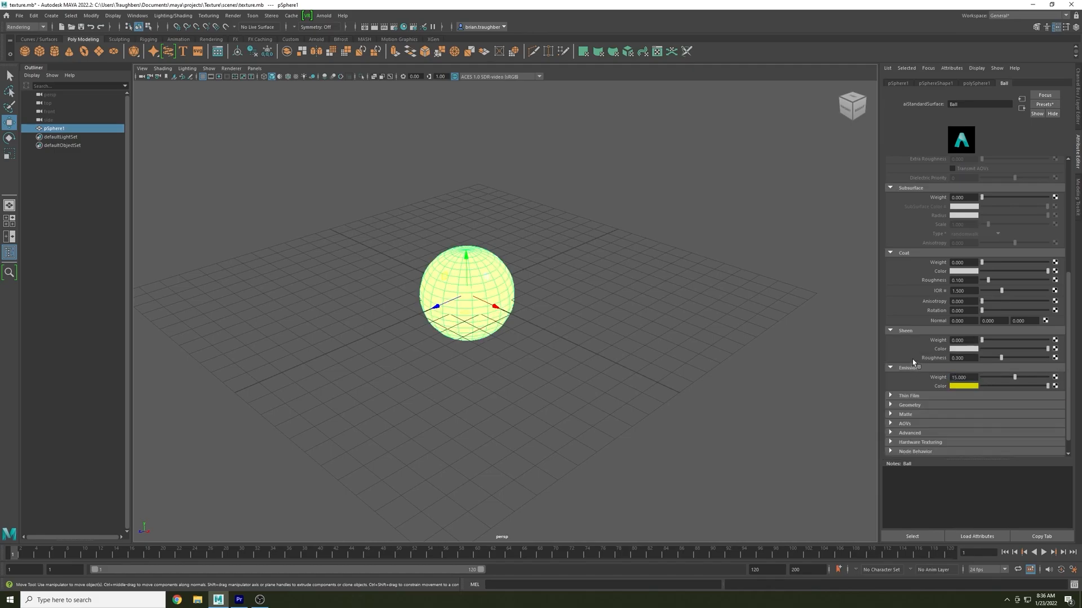
Step: Render the perspective view in an enlarged Render View to inspect the emissive sphere, then close the render window
click(363, 28)
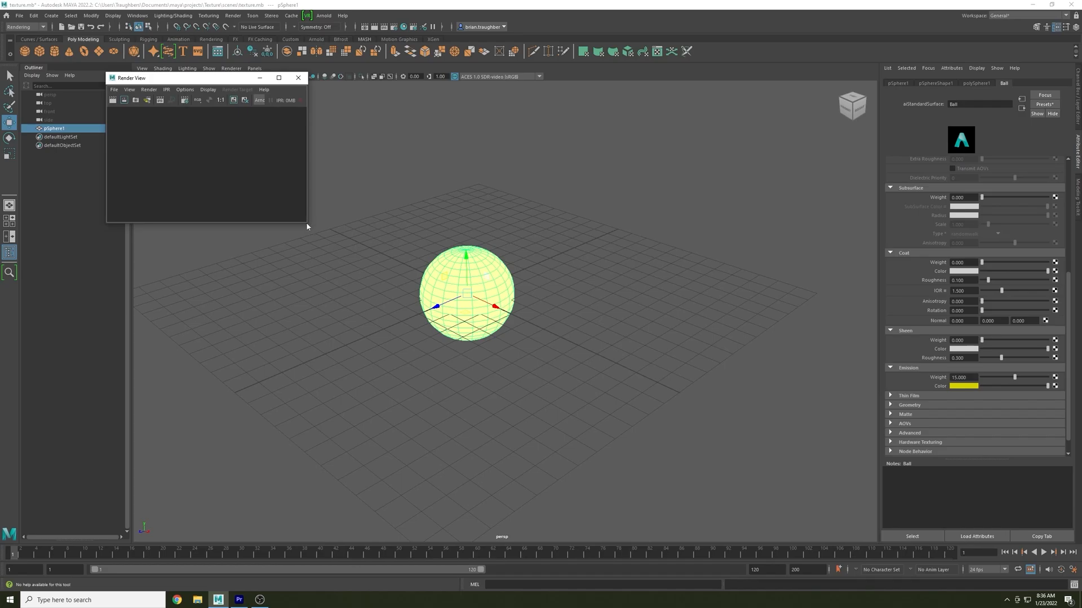
drag(306, 224, 481, 348)
click(148, 89)
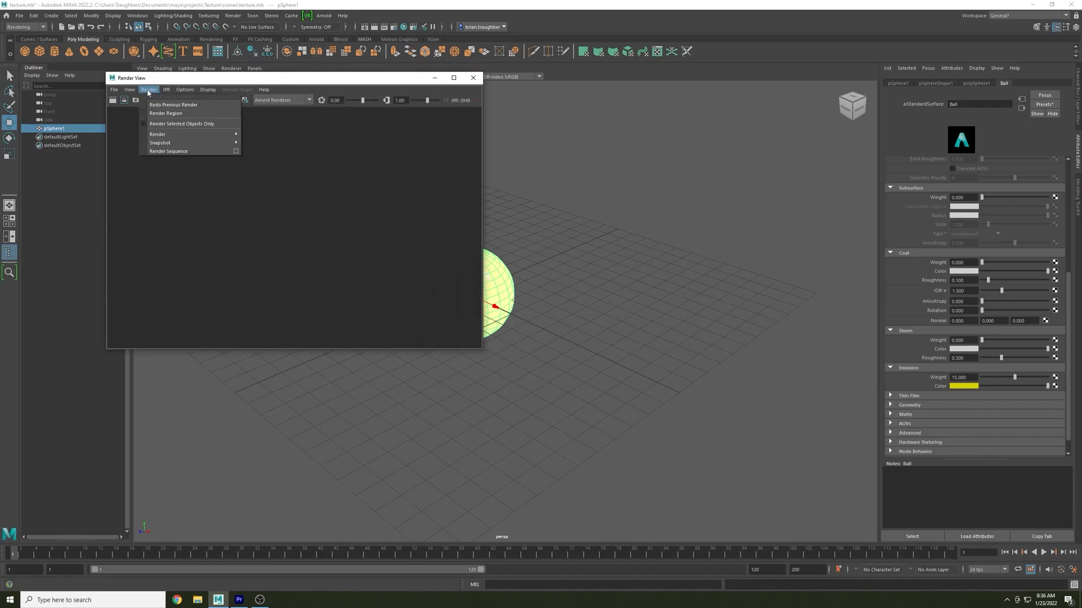
click(158, 105)
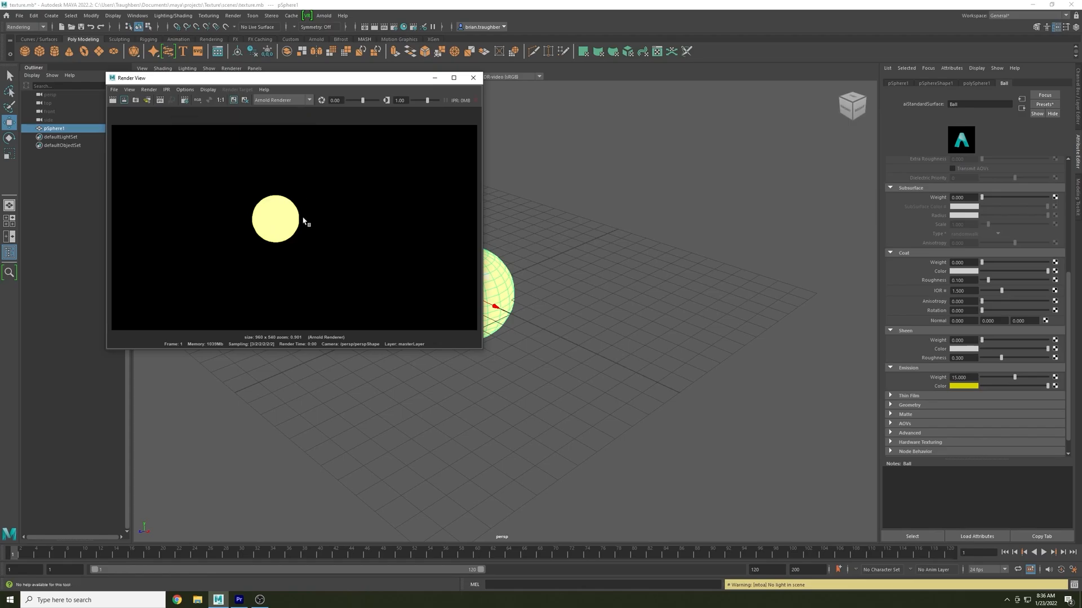
click(473, 78)
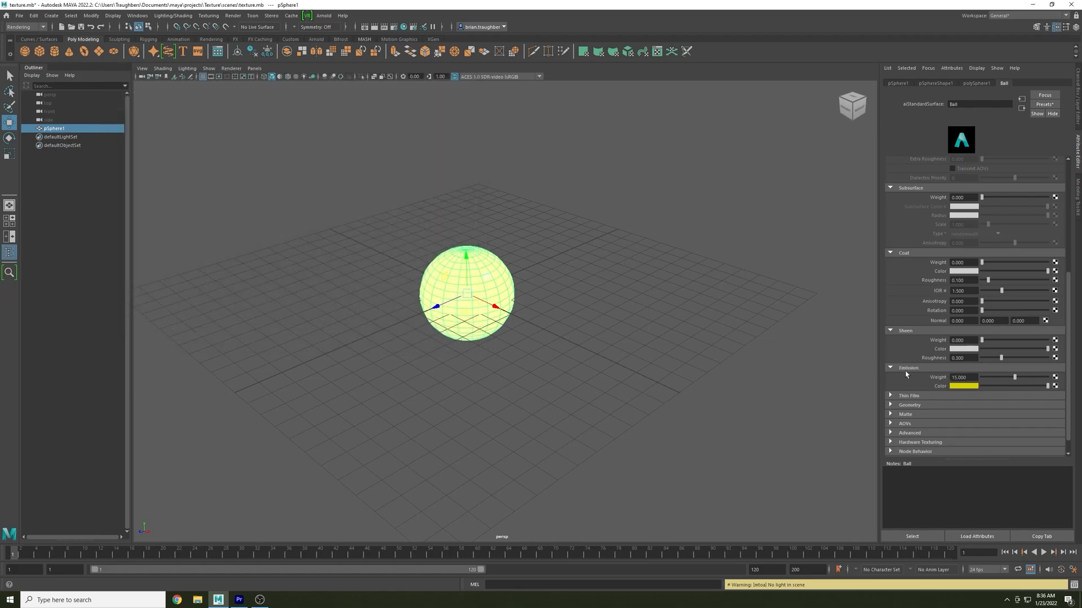
Step: Replace the Ball material's attributes with the Wax preset
scroll(934, 384, up, 3)
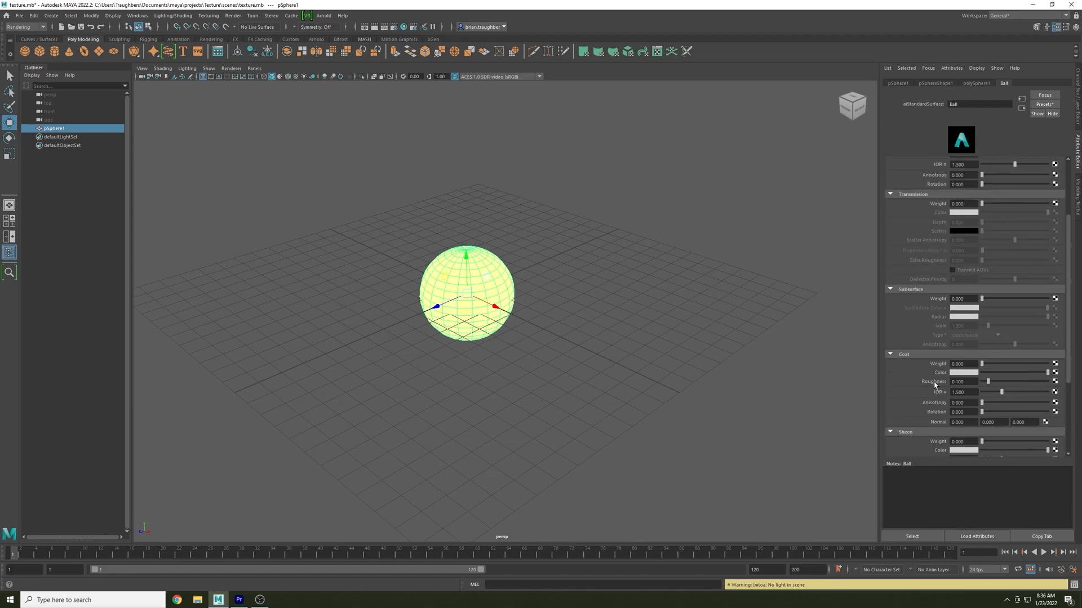
scroll(934, 385, up, 3)
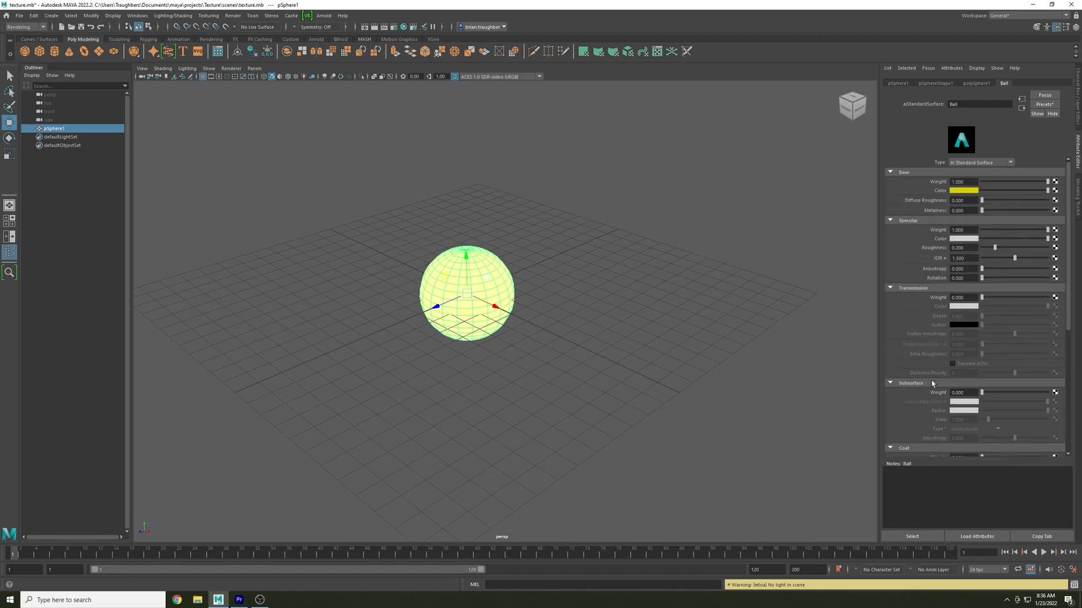
click(1046, 105)
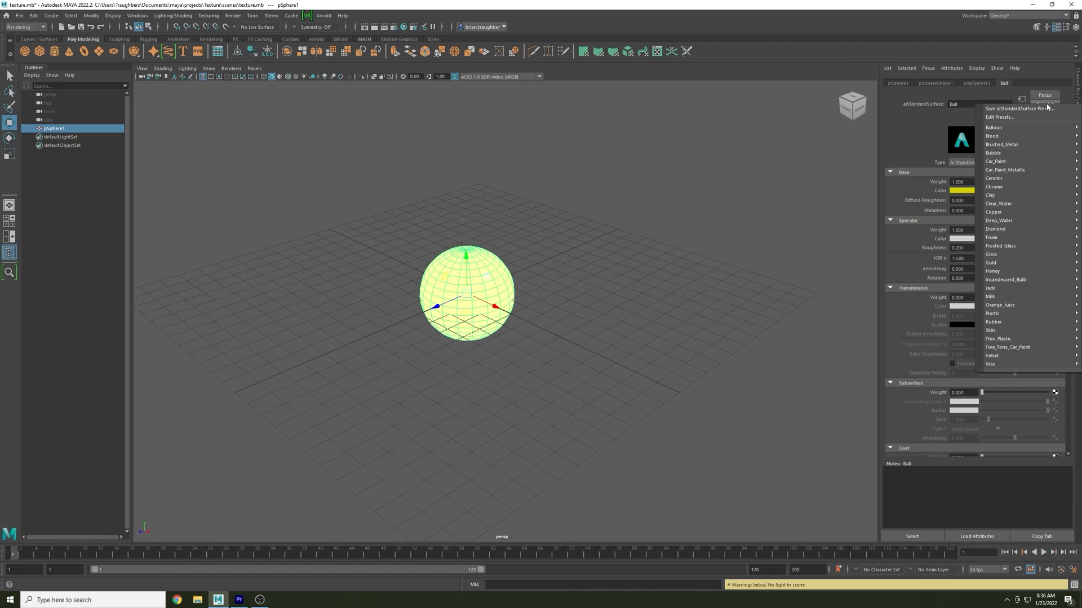
mouse_move(1004, 292)
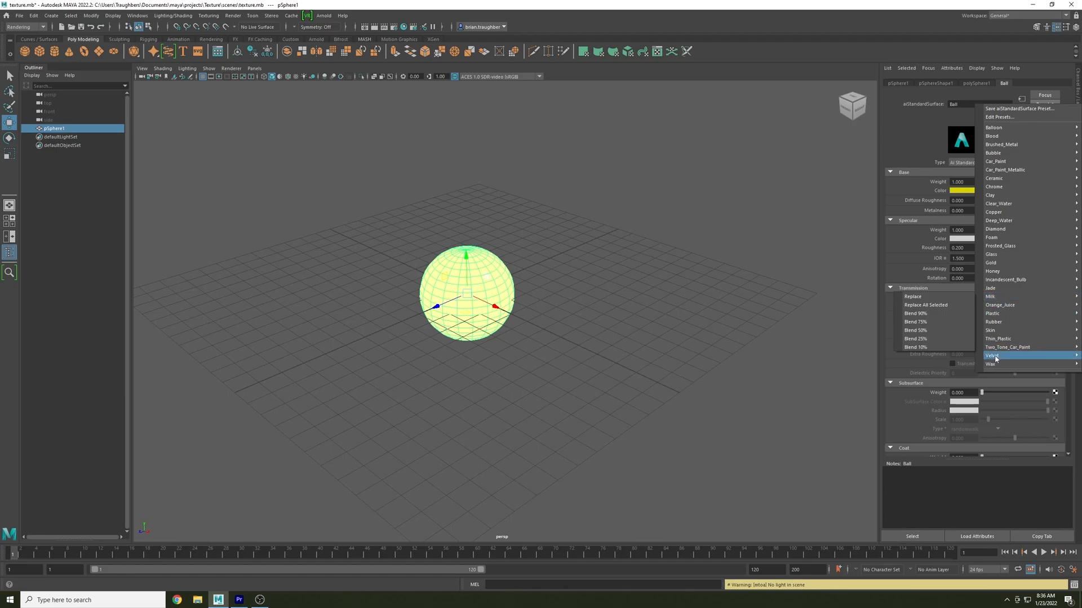
mouse_move(995, 366)
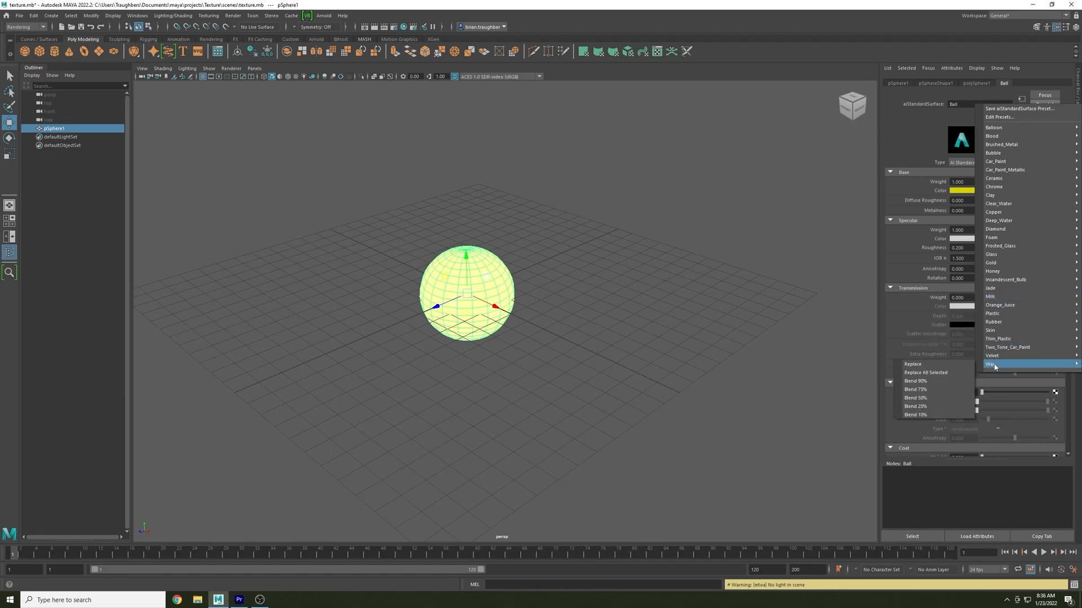
click(926, 368)
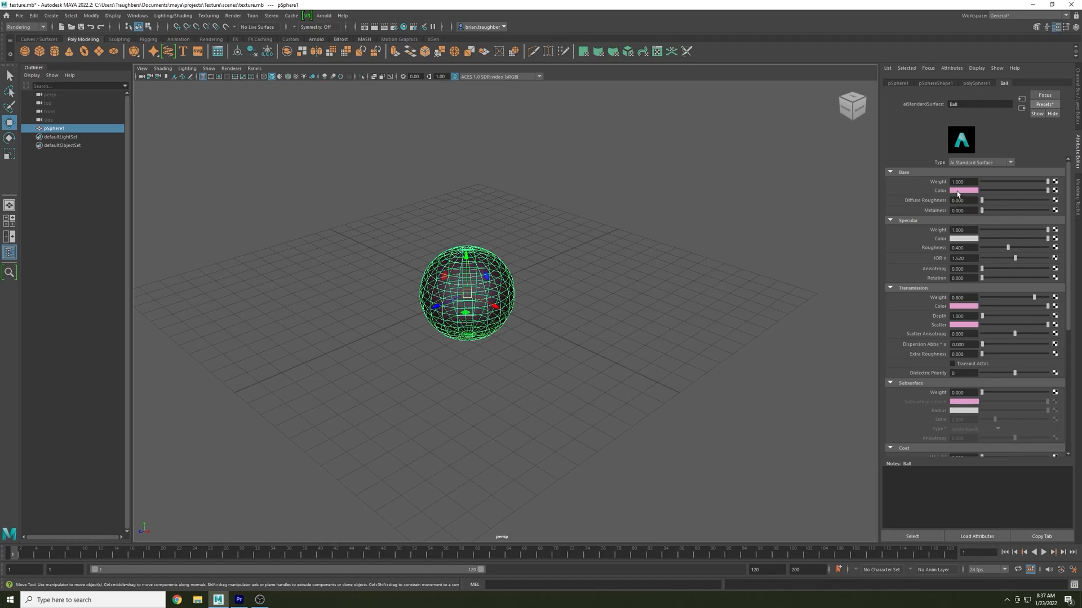
Step: Set the Ball material's base color to green, then check the shaded sphere and reselect it
click(958, 192)
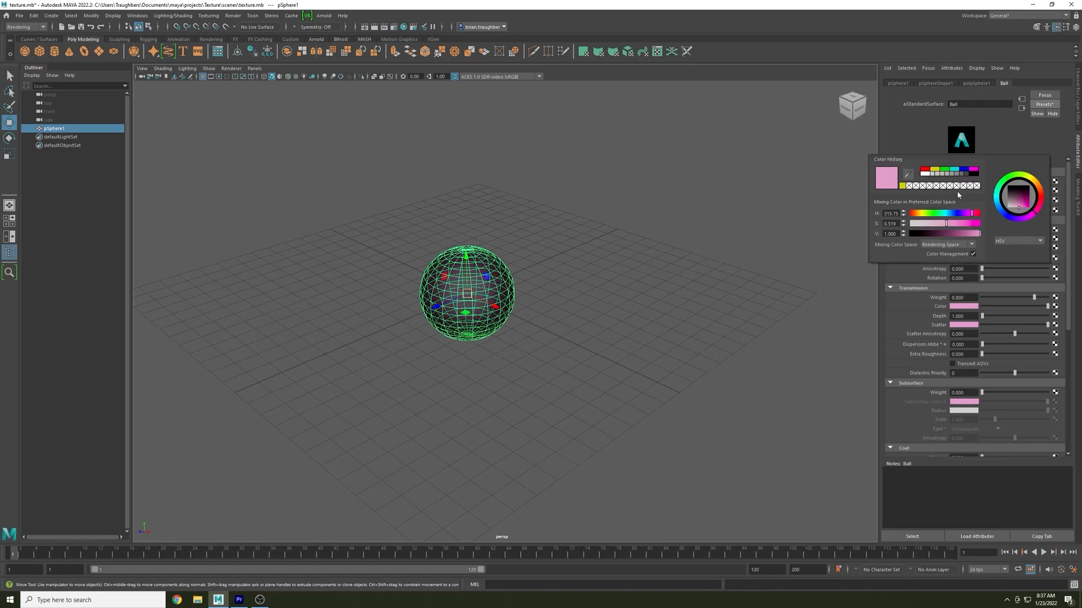
click(944, 170)
click(688, 203)
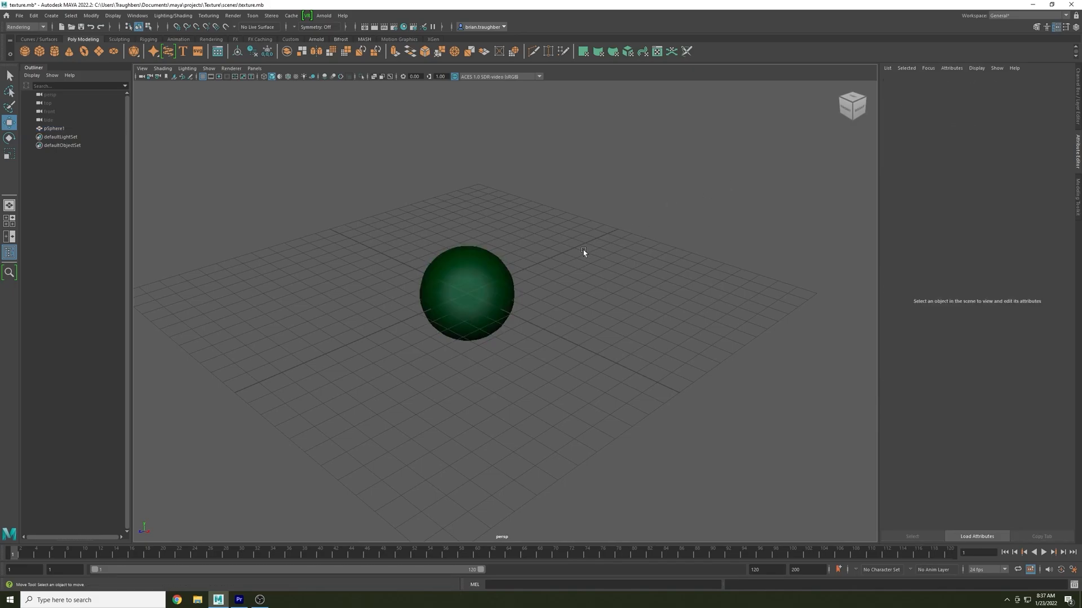
click(482, 271)
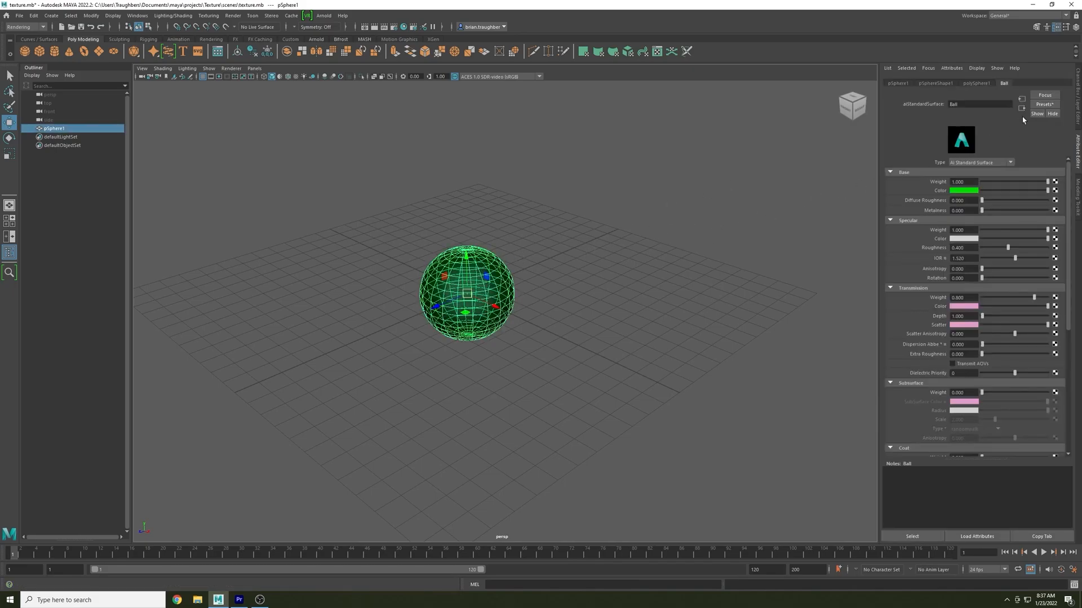
Step: Replace the Ball material's attributes with the Gold preset
click(1038, 106)
mouse_move(999, 183)
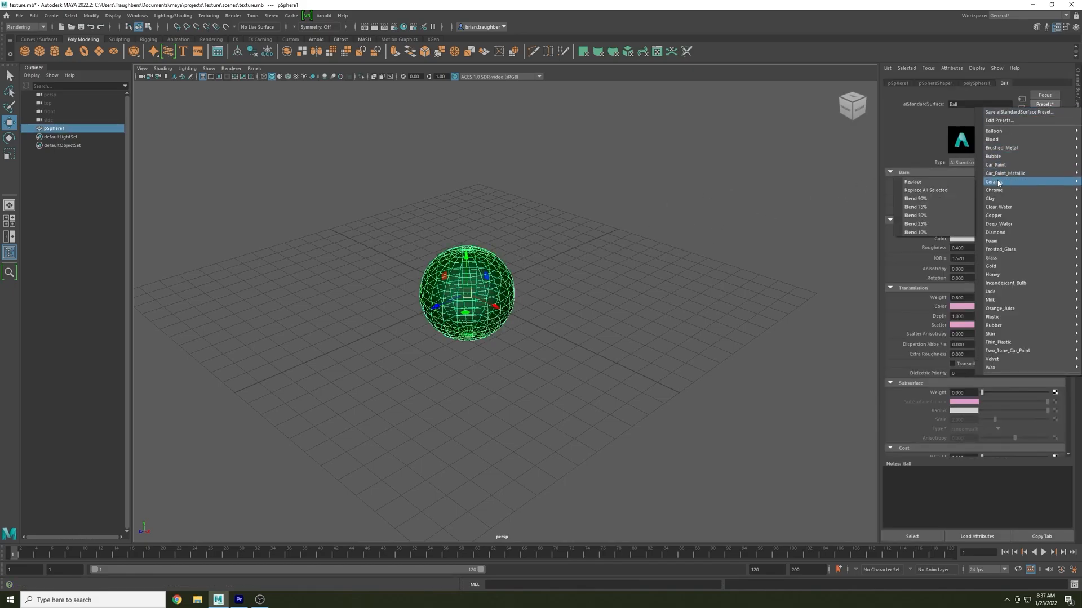
mouse_move(994, 226)
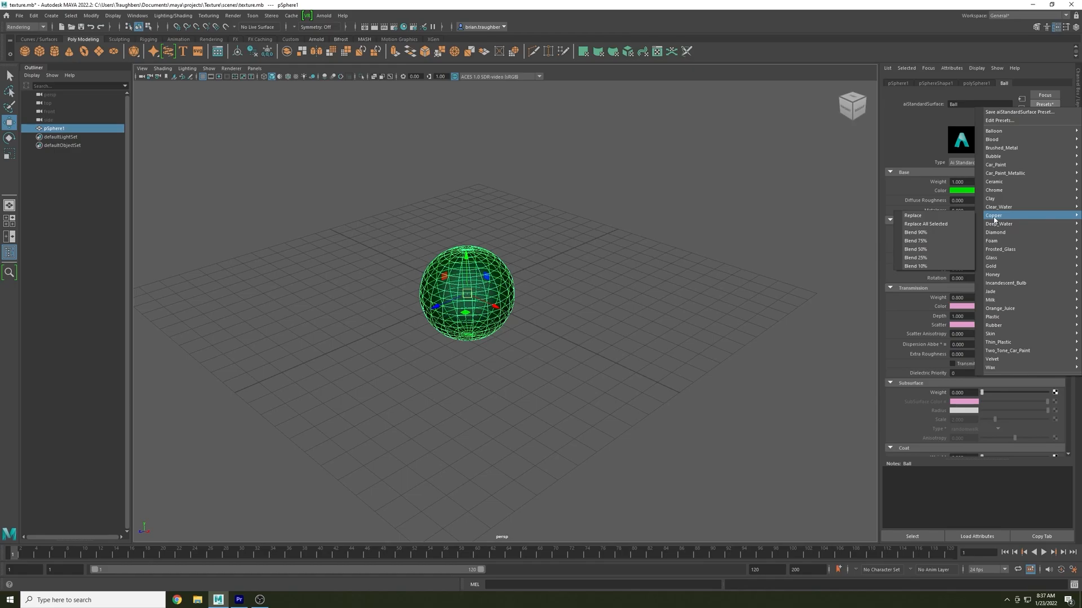
mouse_move(996, 269)
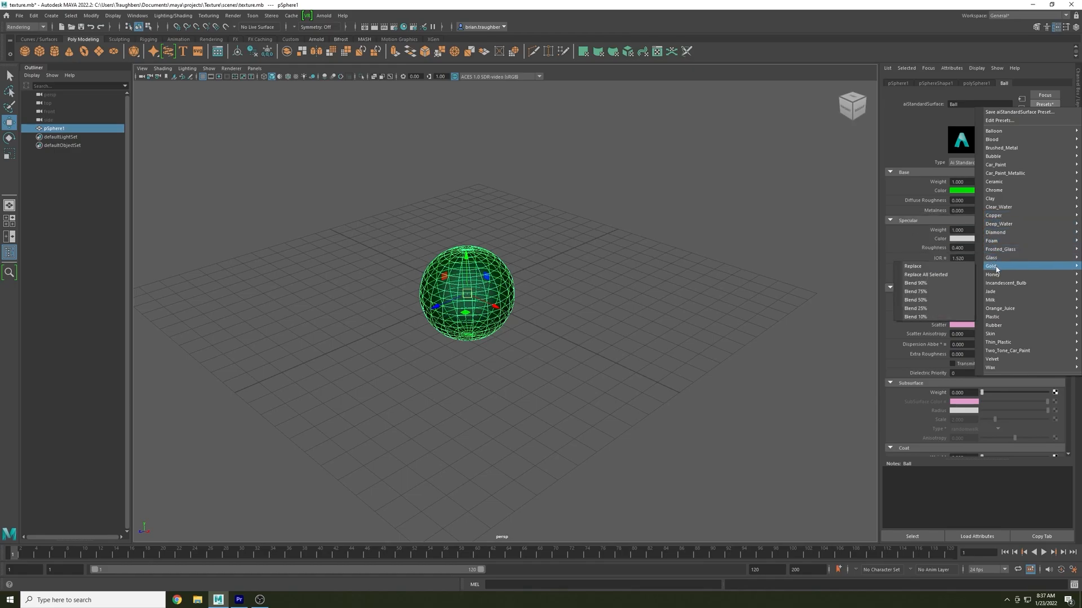
click(914, 266)
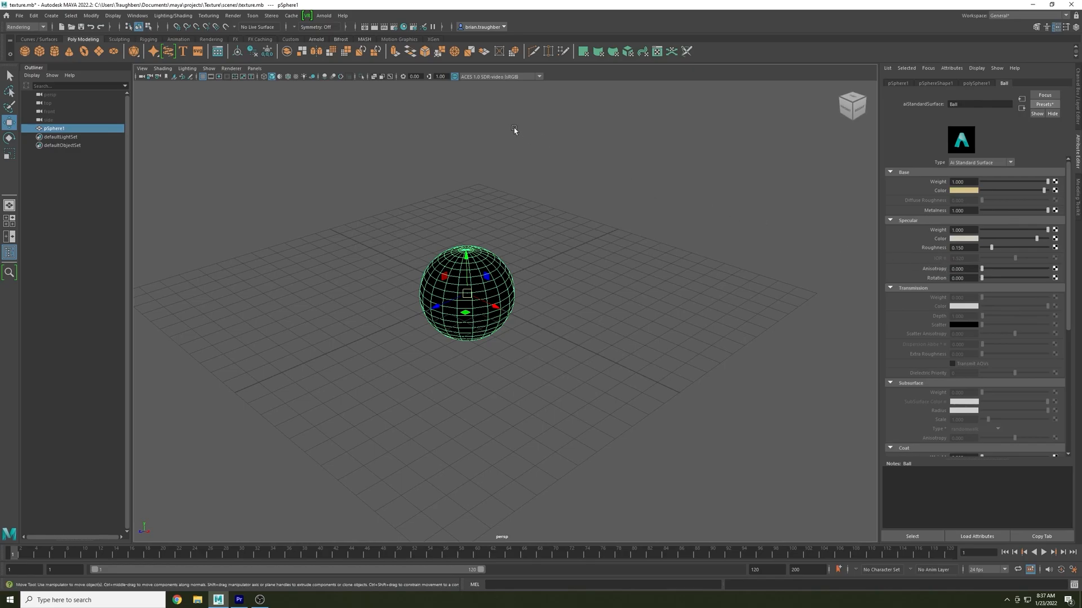
Step: Add an Arnold Skydome Light to the scene
click(324, 15)
mouse_move(333, 62)
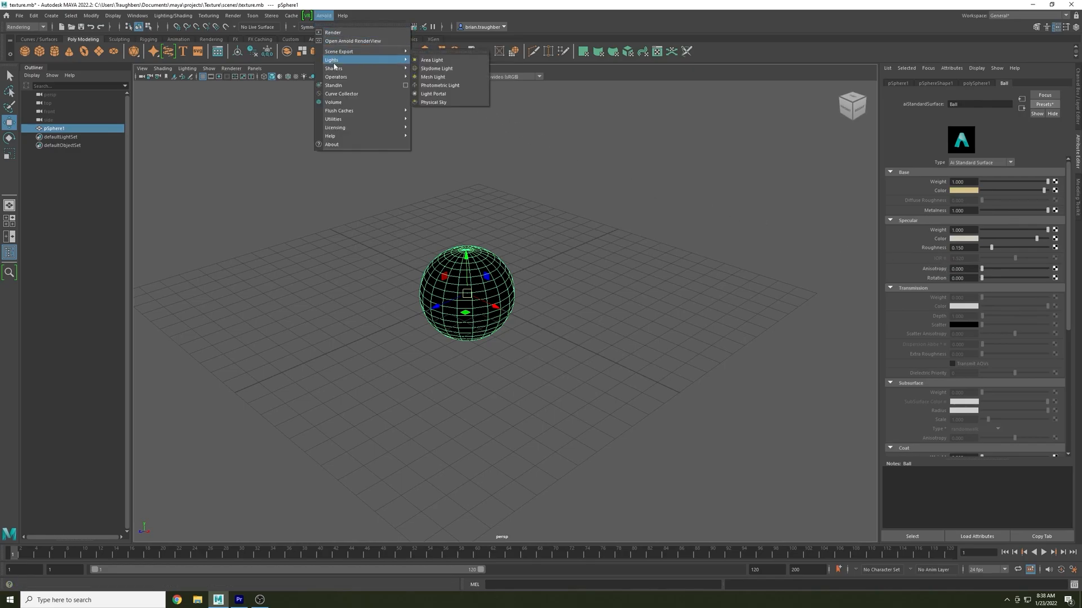
click(444, 69)
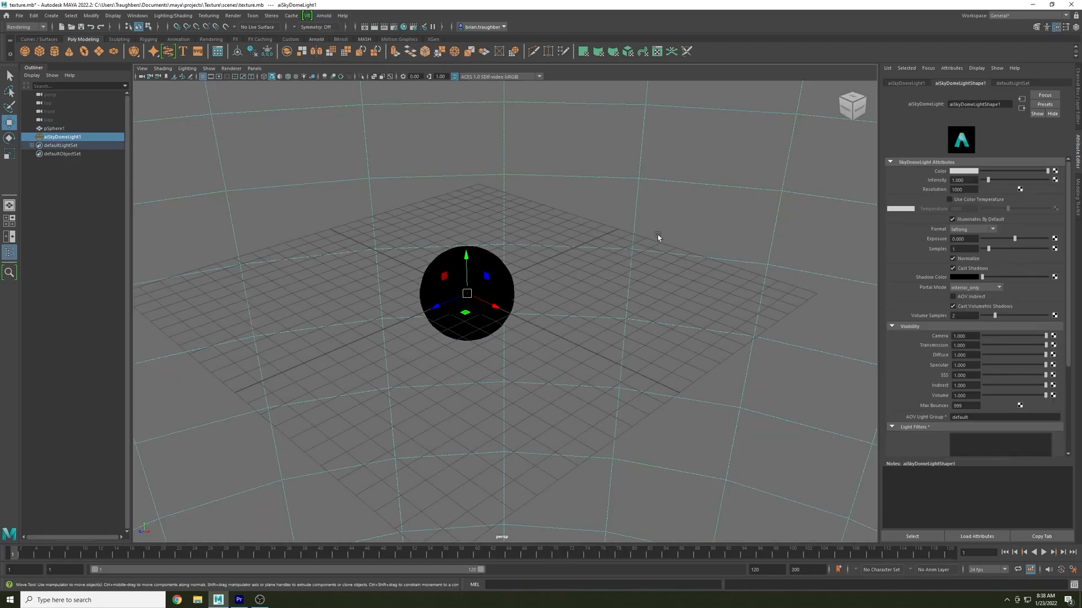
Step: Render the perspective view to inspect the gold sphere under the skydome light
click(366, 26)
click(149, 89)
click(172, 106)
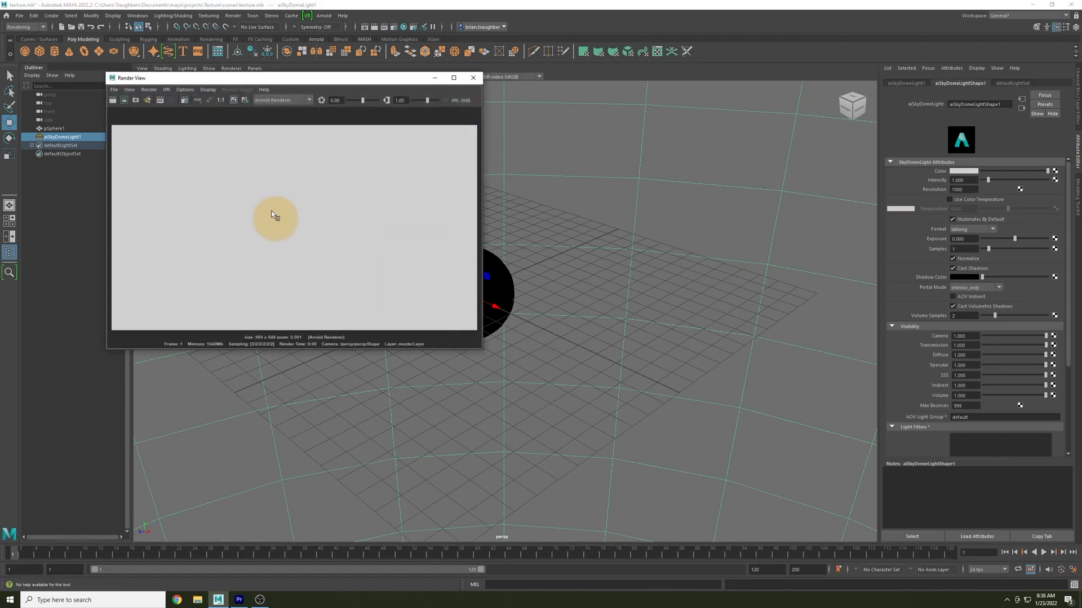
Step: Select the sphere and replace its Ball material's attributes with the Blood preset
click(498, 283)
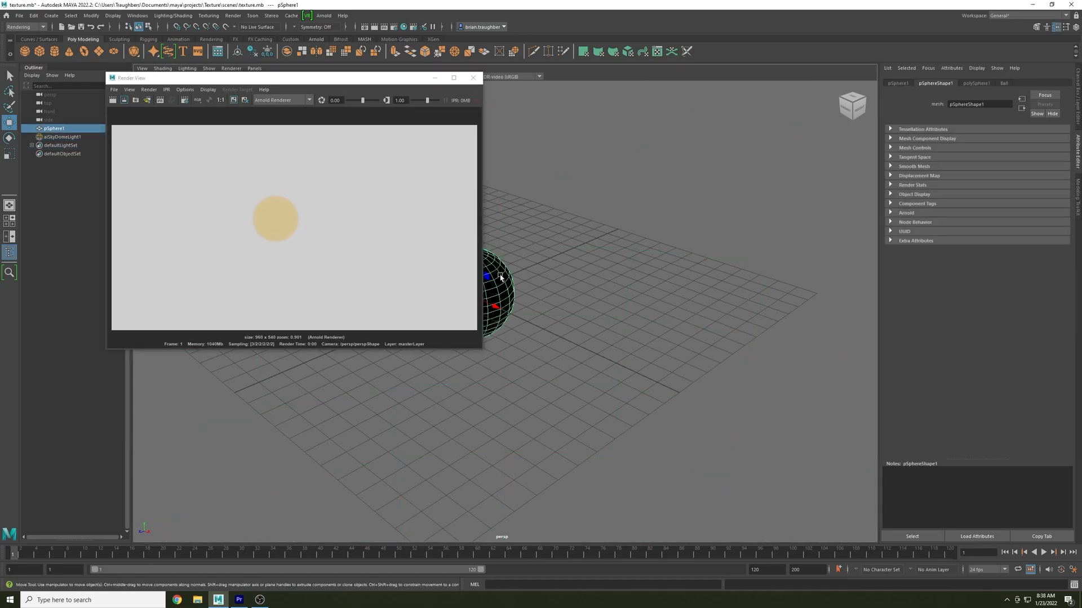
click(1004, 83)
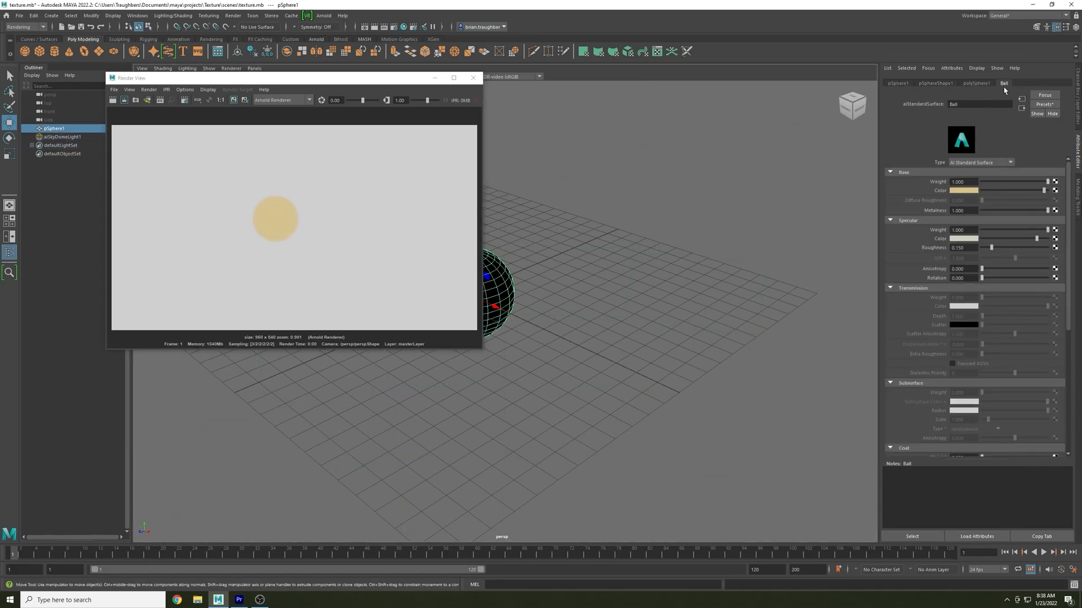
click(1045, 104)
mouse_move(999, 139)
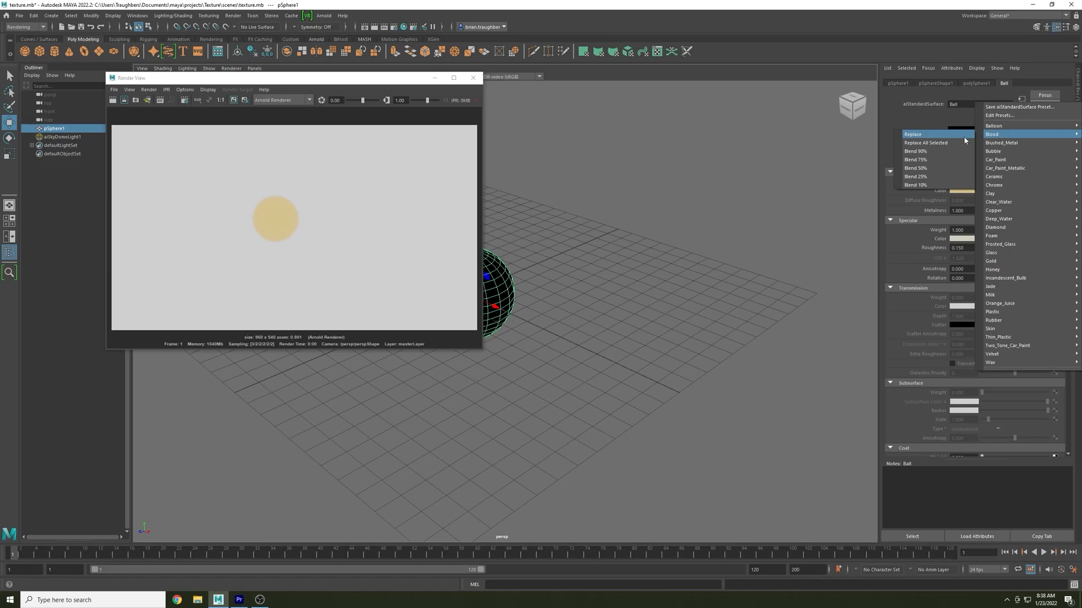
click(965, 141)
Step: Render the perspective view to inspect the Blood preset on the sphere, and close the render window
click(149, 89)
click(169, 104)
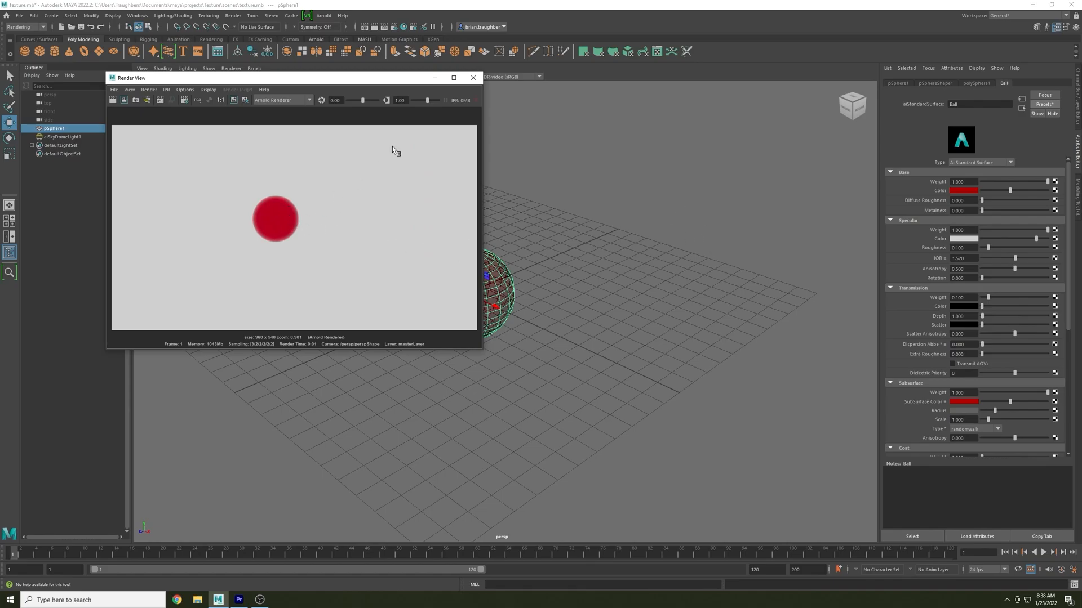
click(473, 78)
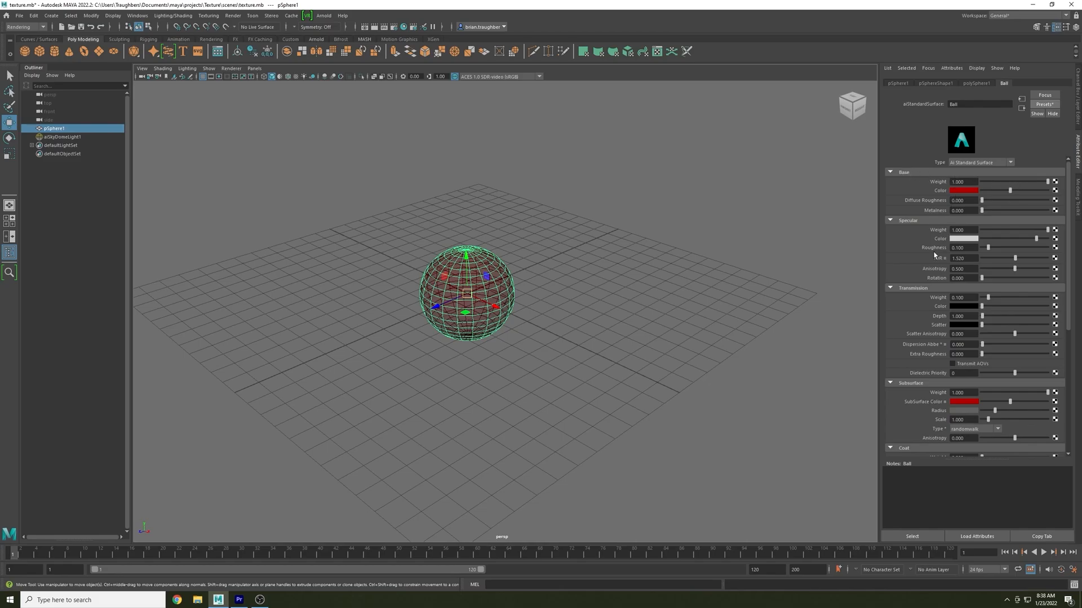
scroll(897, 349, down, 6)
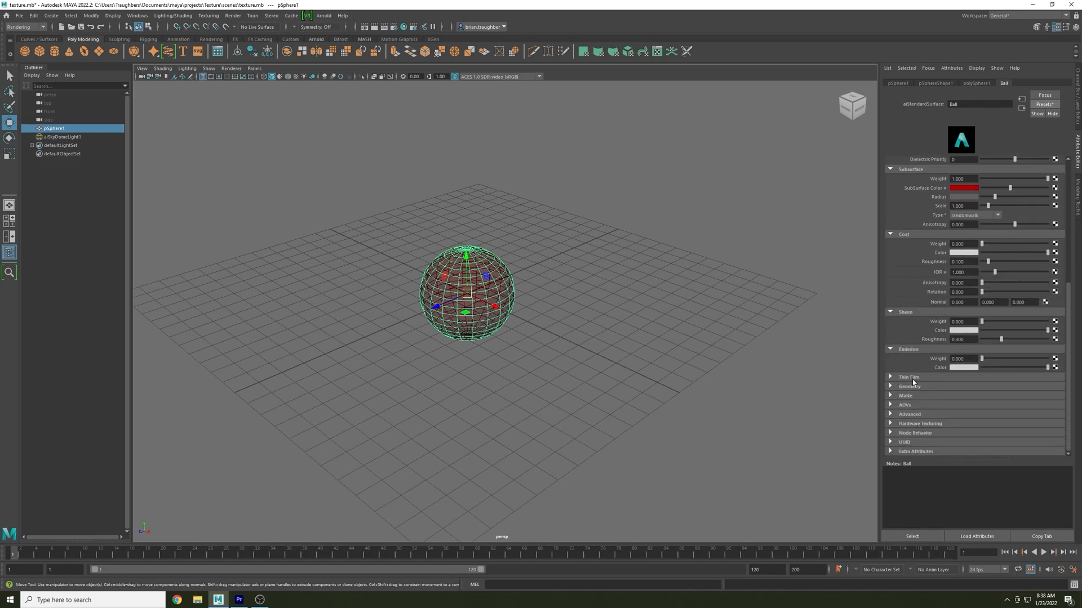
scroll(897, 348, up, 5)
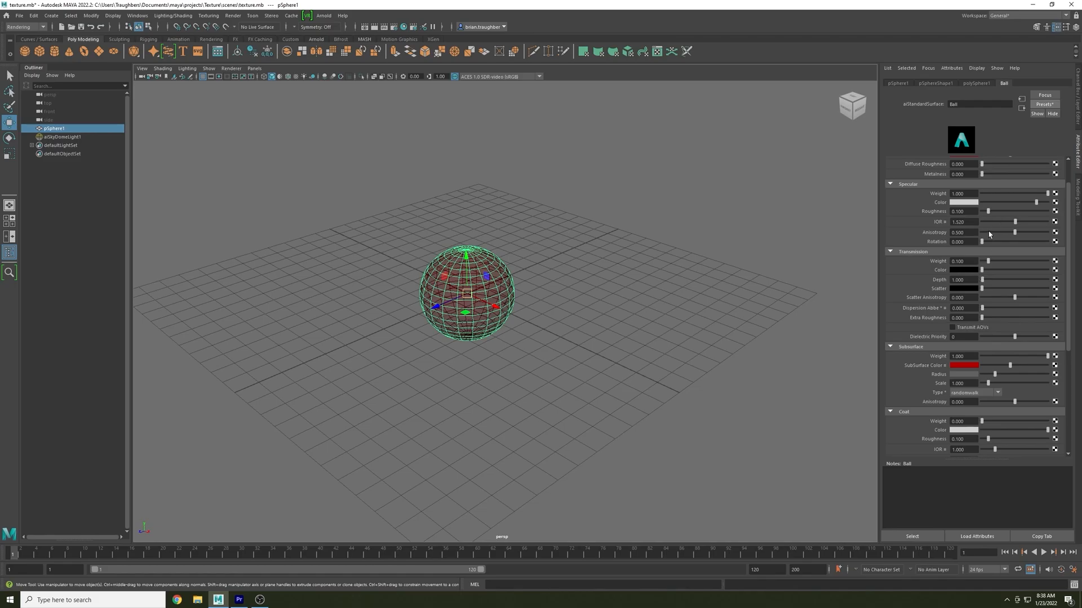
scroll(1008, 221, up, 1)
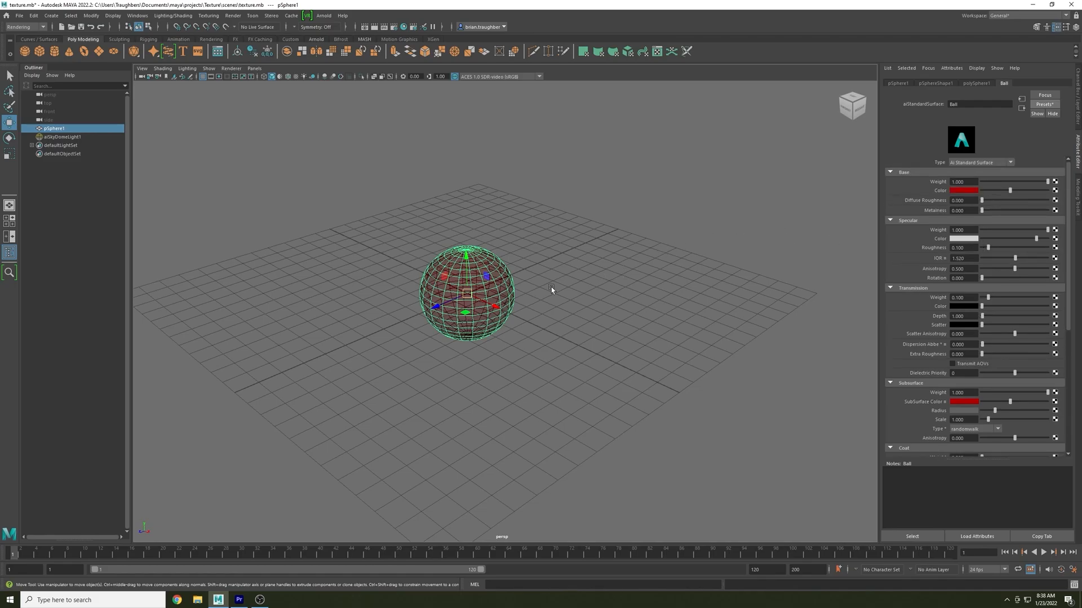
Step: Delete the skydome light from the scene
click(540, 256)
scroll(541, 237, up, 4)
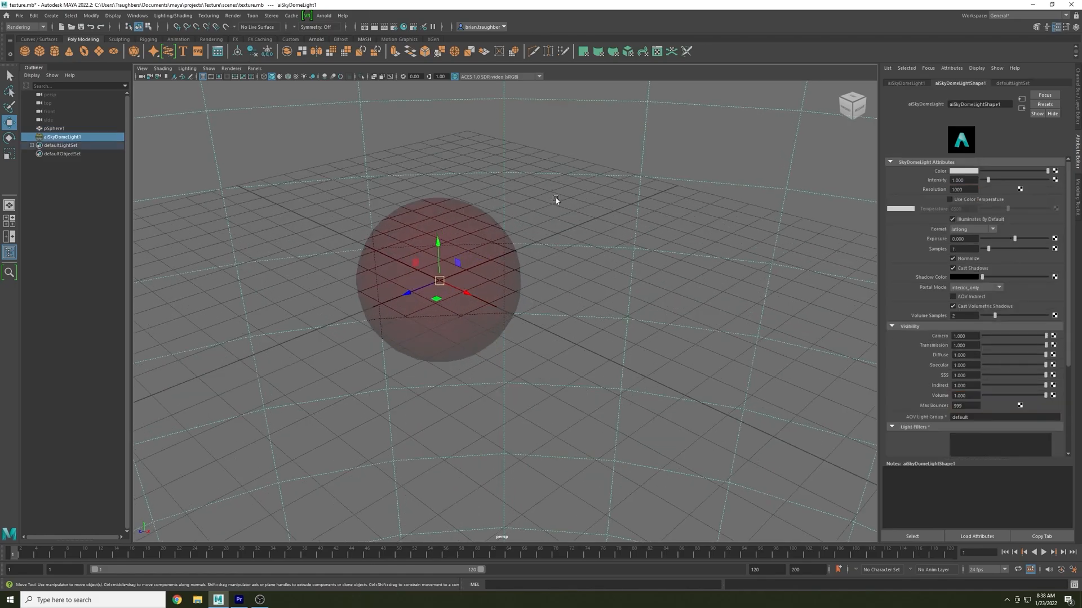
key(Delete)
Step: Put the sphere in face mode and select a large block of faces across its front
click(457, 251)
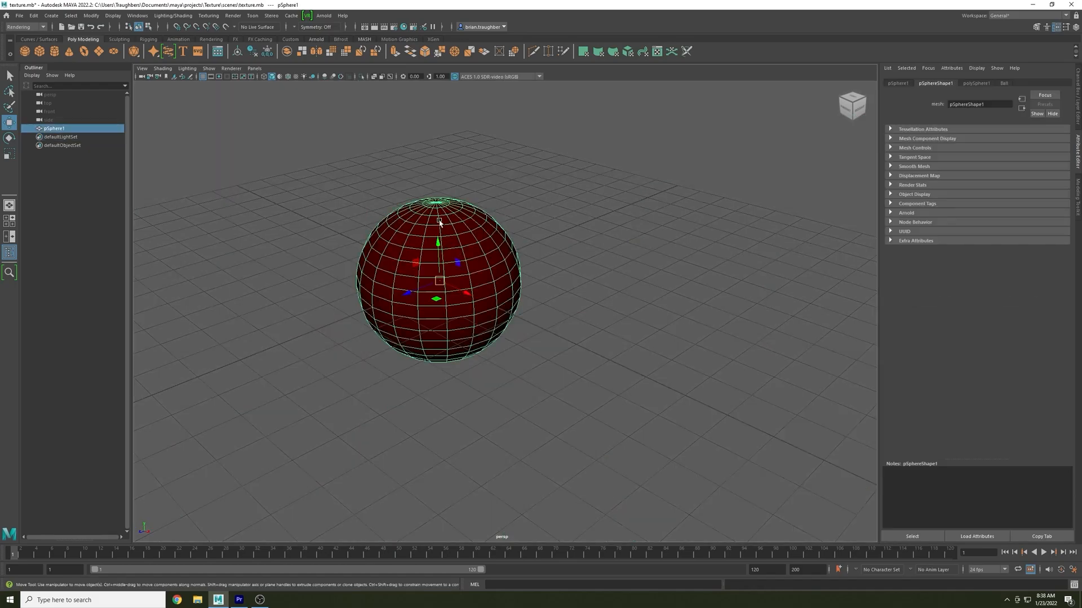
right_click(439, 217)
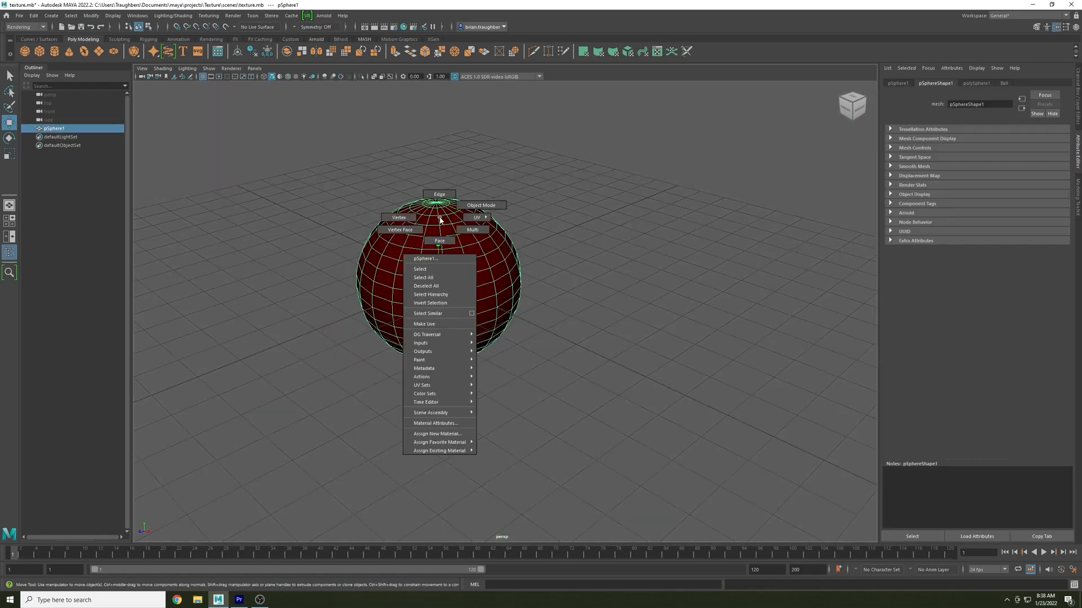
right_drag(415, 227, 399, 239)
mouse_move(397, 239)
mouse_down()
mouse_move(469, 241)
mouse_move(416, 241)
mouse_up()
key(Tab)
mouse_move(432, 243)
mouse_down()
mouse_move(466, 236)
mouse_move(481, 293)
mouse_move(476, 328)
mouse_move(413, 334)
mouse_move(388, 313)
mouse_move(394, 247)
mouse_move(405, 297)
mouse_move(434, 295)
mouse_move(449, 265)
mouse_move(456, 318)
mouse_move(464, 300)
mouse_up()
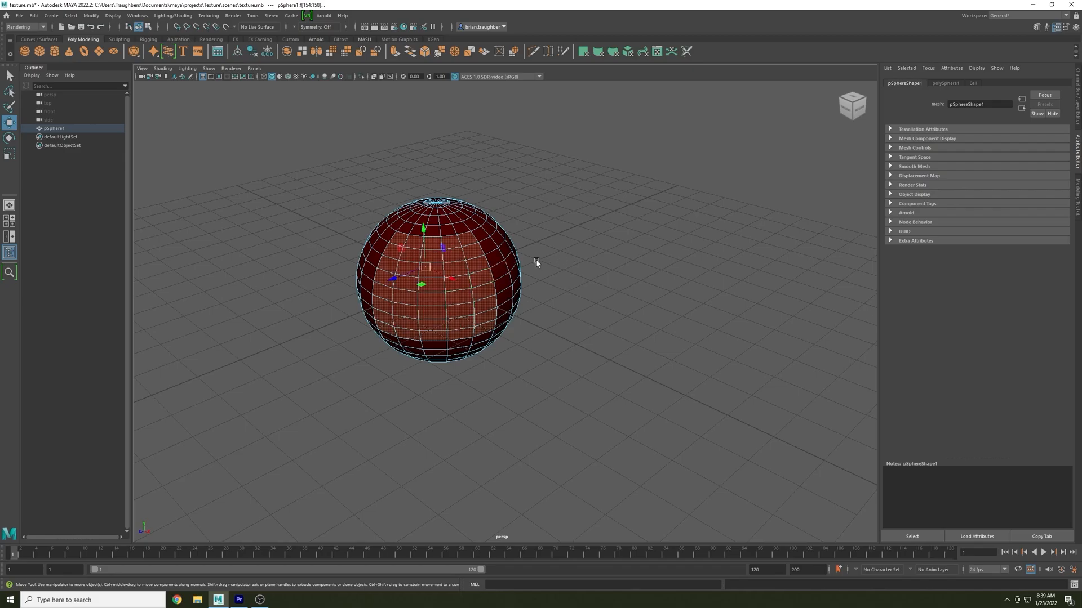
Step: Assign a new Arnold aiStandardSurface material to the selected faces and name it balltwo
right_drag(461, 252, 459, 479)
click(391, 268)
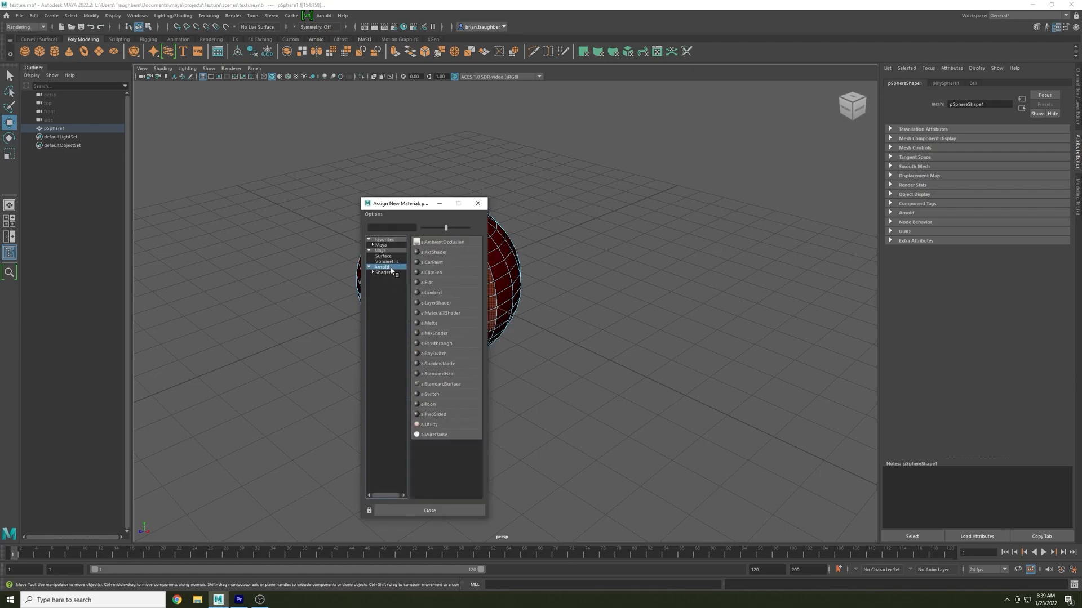
click(440, 384)
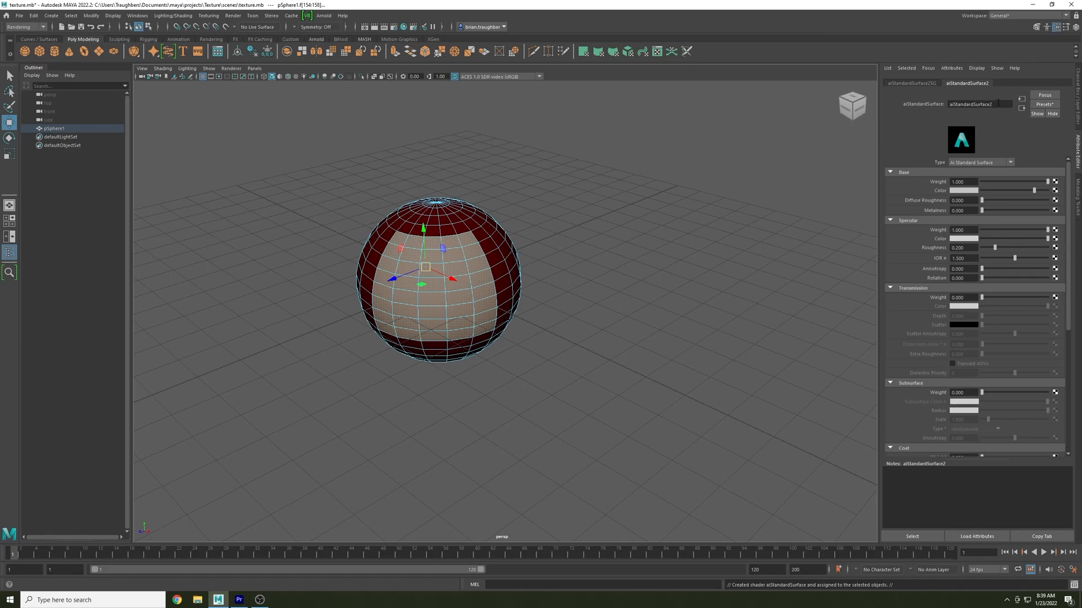
double_click(992, 104)
text(balltwo)
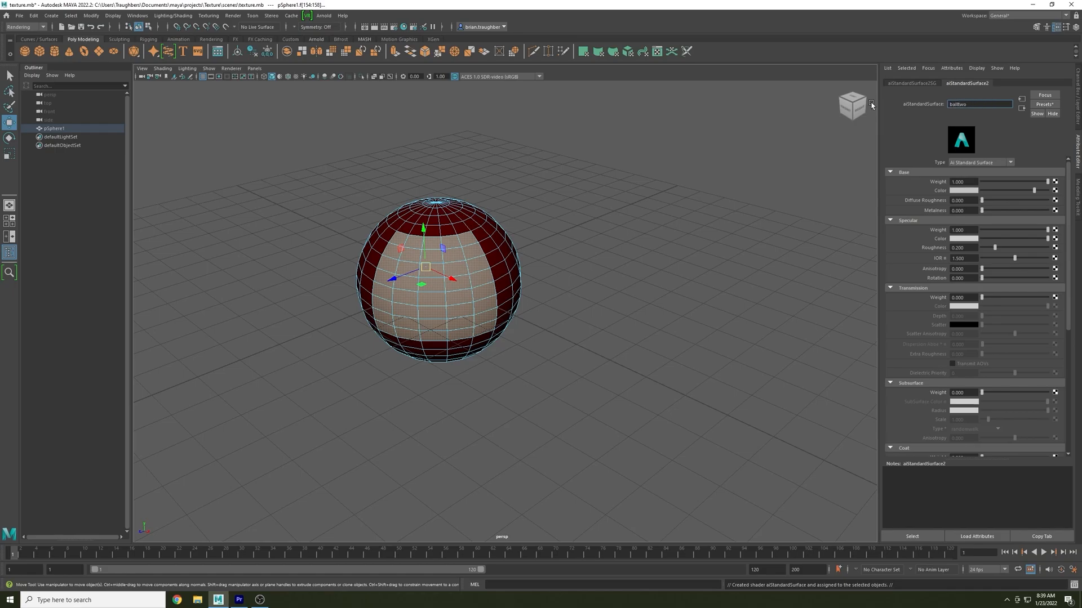
Step: Try to replace the balltwo material's attributes with the Bubble preset
click(1044, 104)
mouse_move(1011, 143)
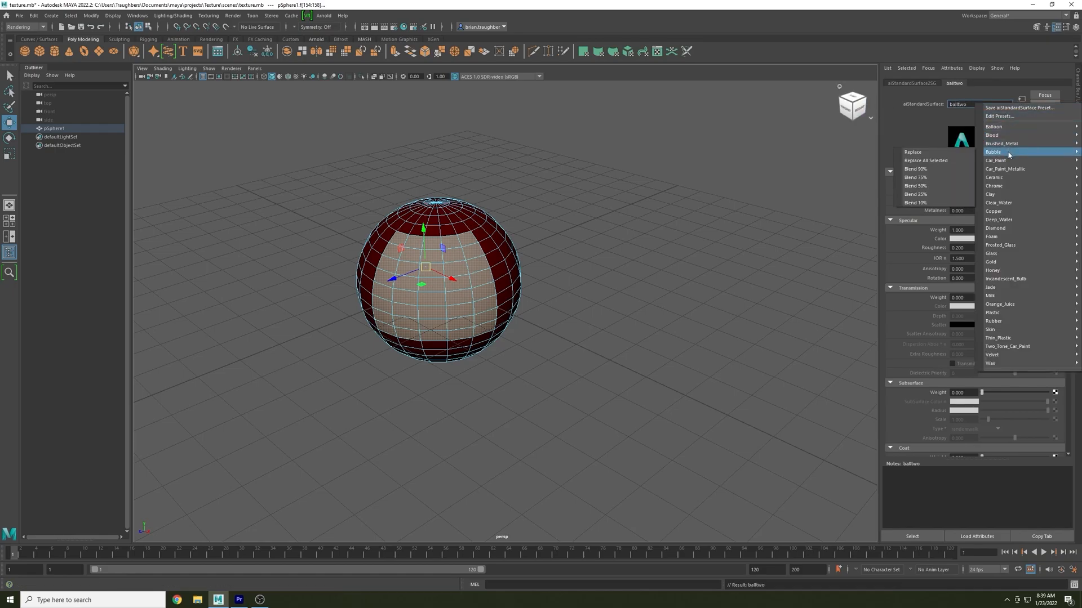
click(915, 151)
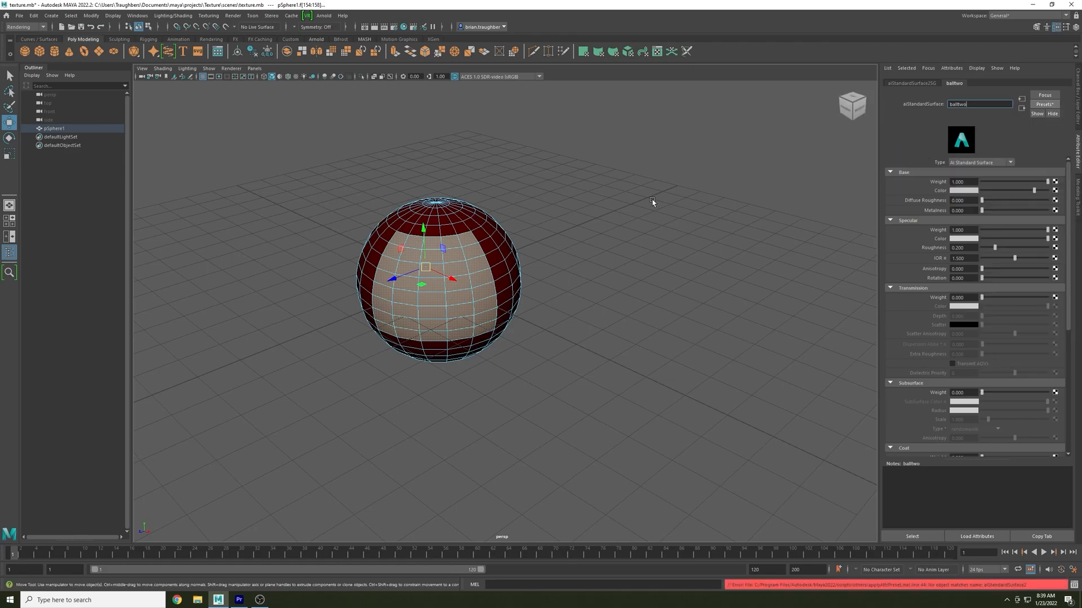
Step: Clear the block of selected faces and return the sphere to object mode
click(600, 210)
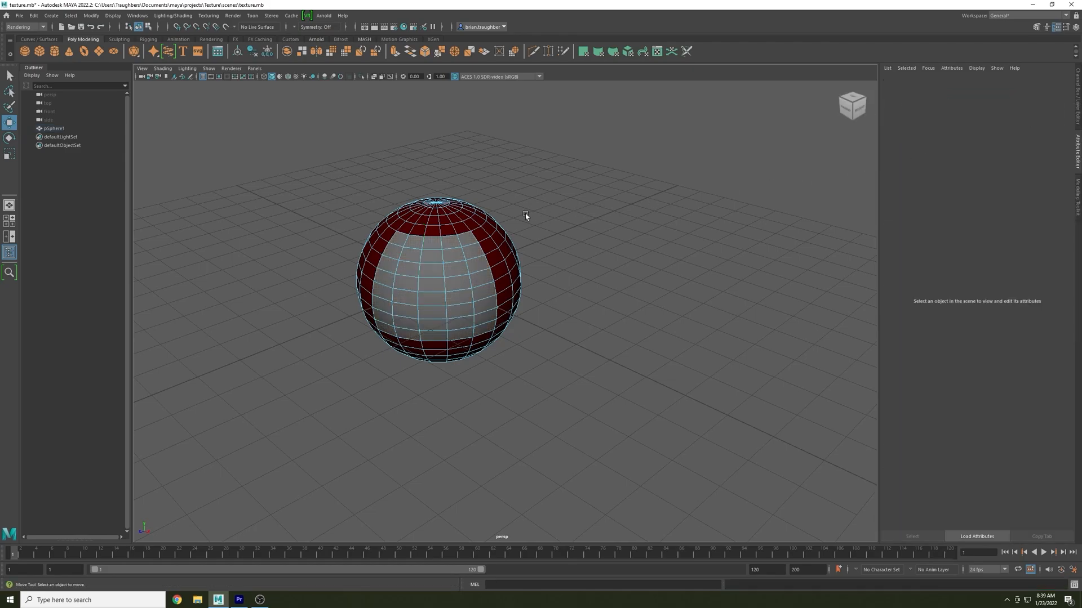
click(428, 240)
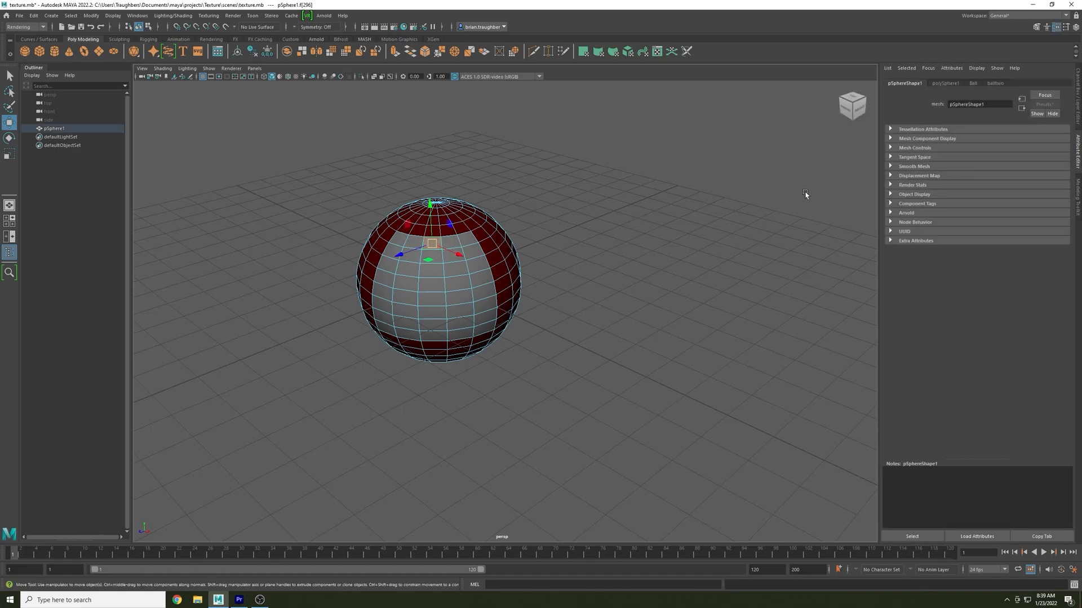
right_drag(478, 249, 491, 238)
Step: Create a polygon cone and move it about 5 units along X, clear of the sphere
click(586, 219)
click(70, 55)
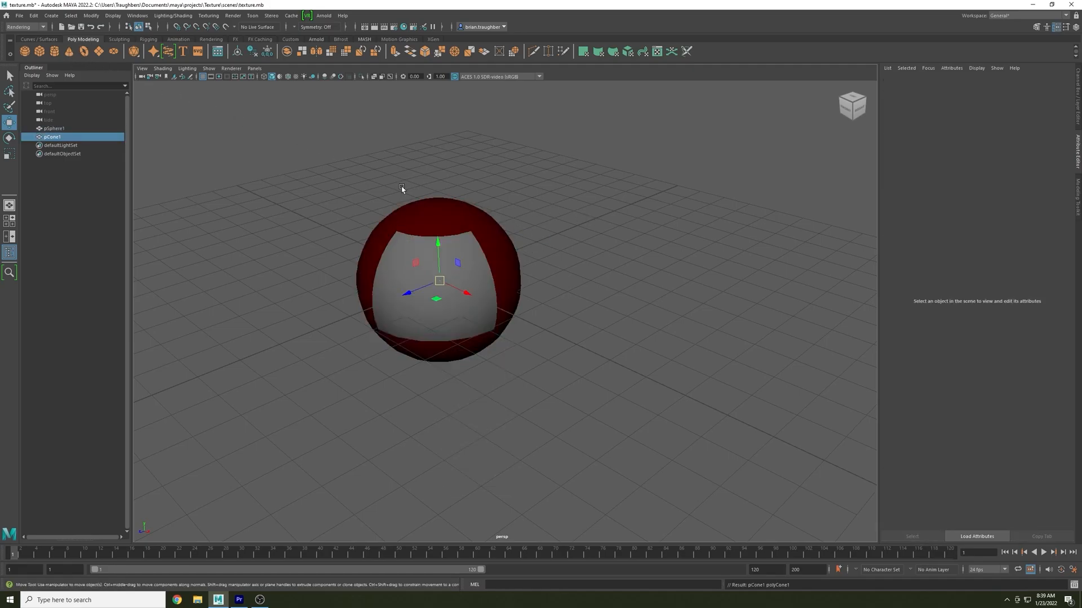
drag(472, 295, 614, 366)
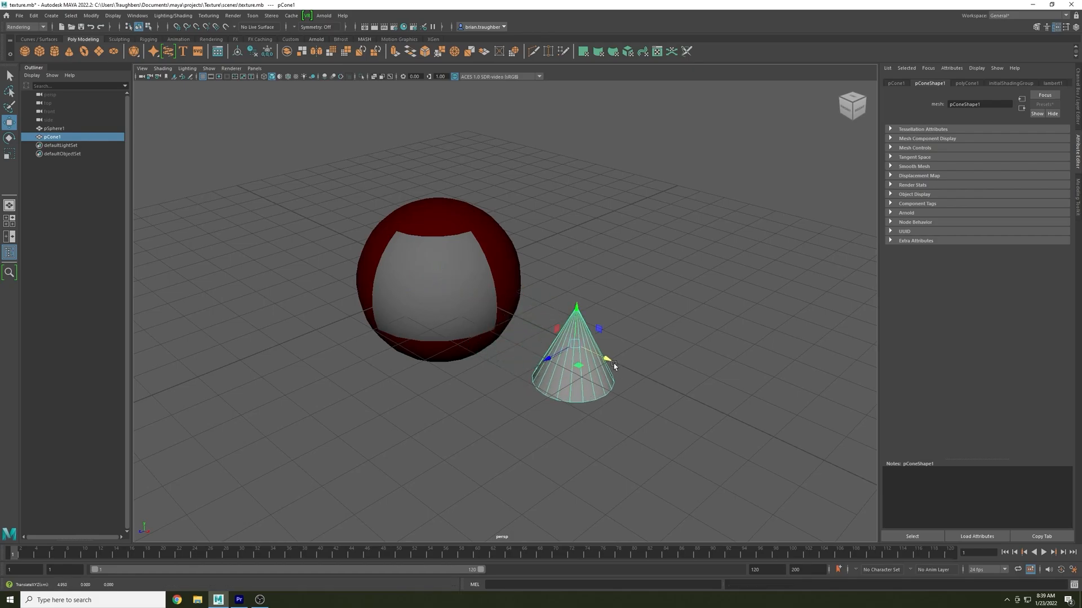
Step: Assign the existing balltwo material to the cone and deselect it
right_click(573, 329)
right_drag(571, 380, 637, 566)
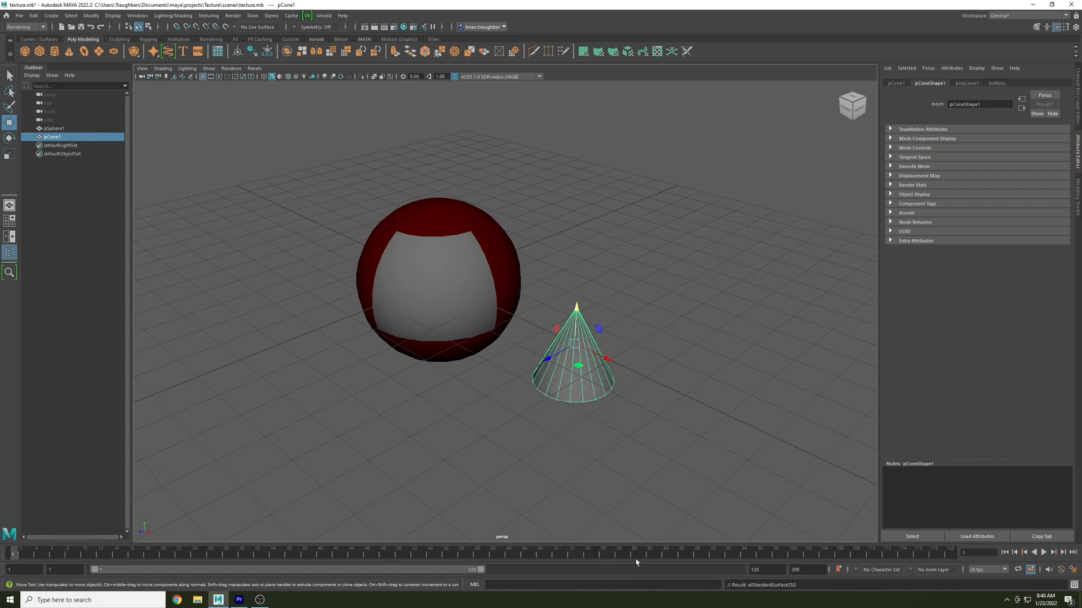
click(679, 361)
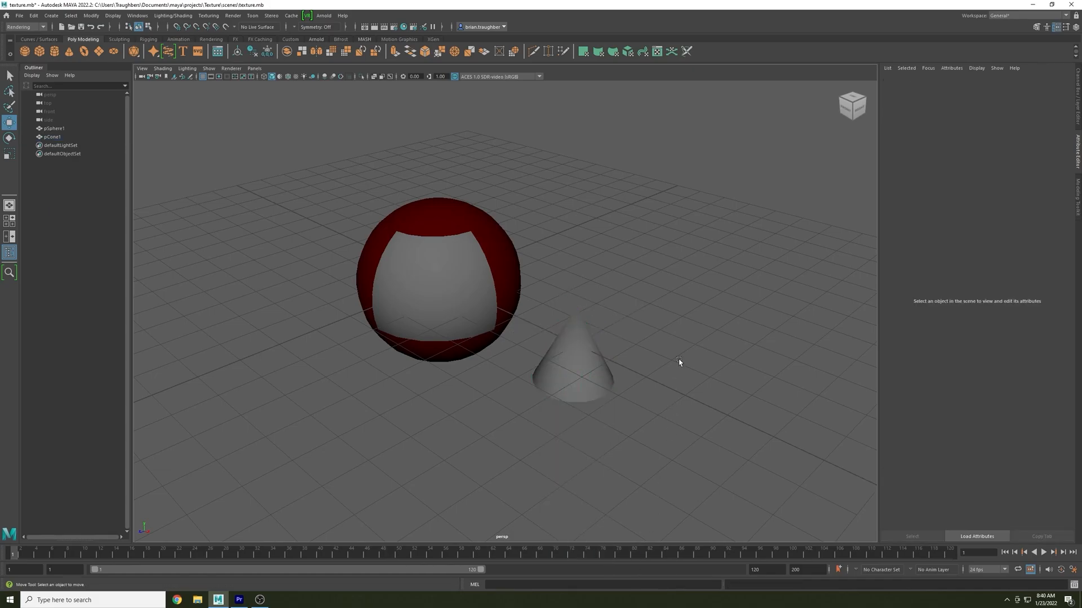